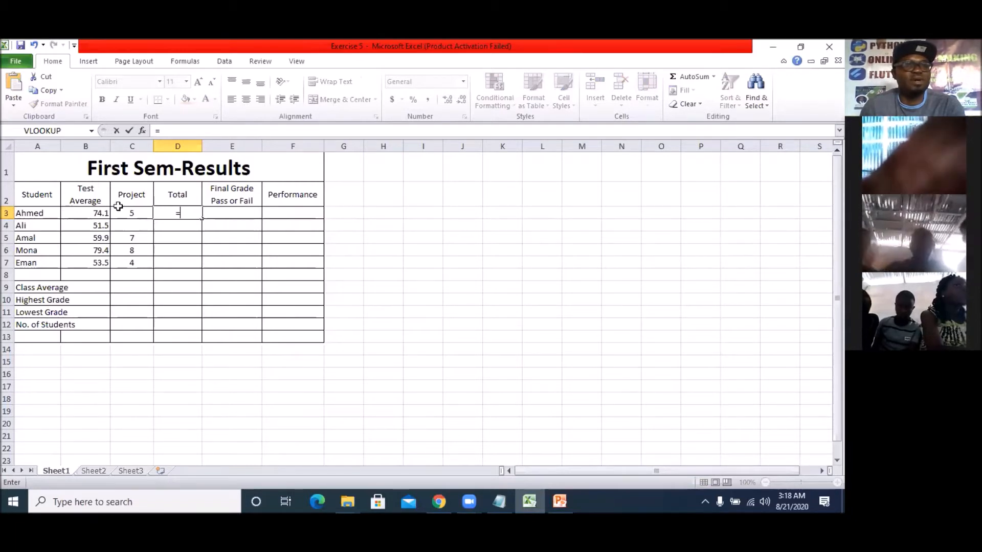
Complete the Total formula in D3 as =B3+C3, adding the first student's test average and project mark.
click(86, 211)
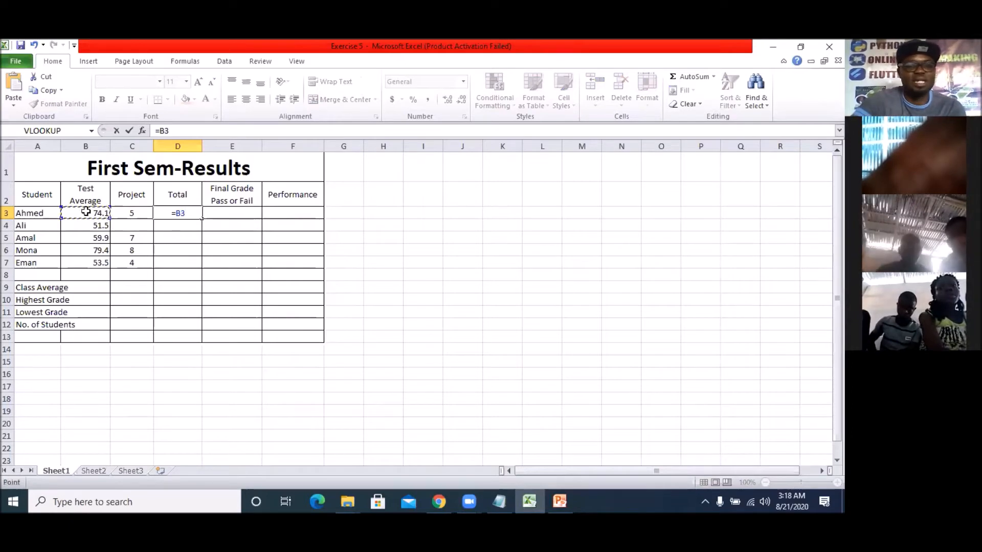
text(+)
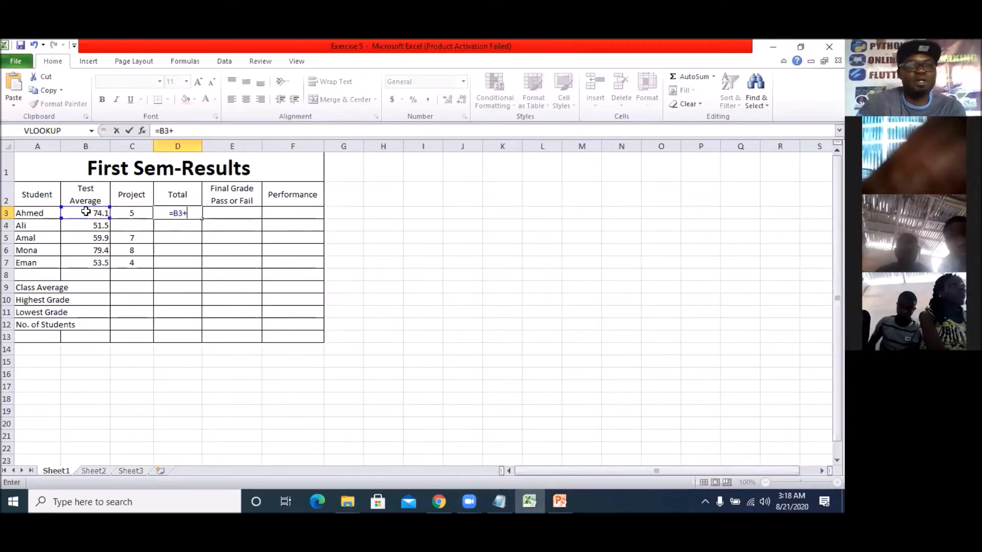
click(131, 211)
key(Return)
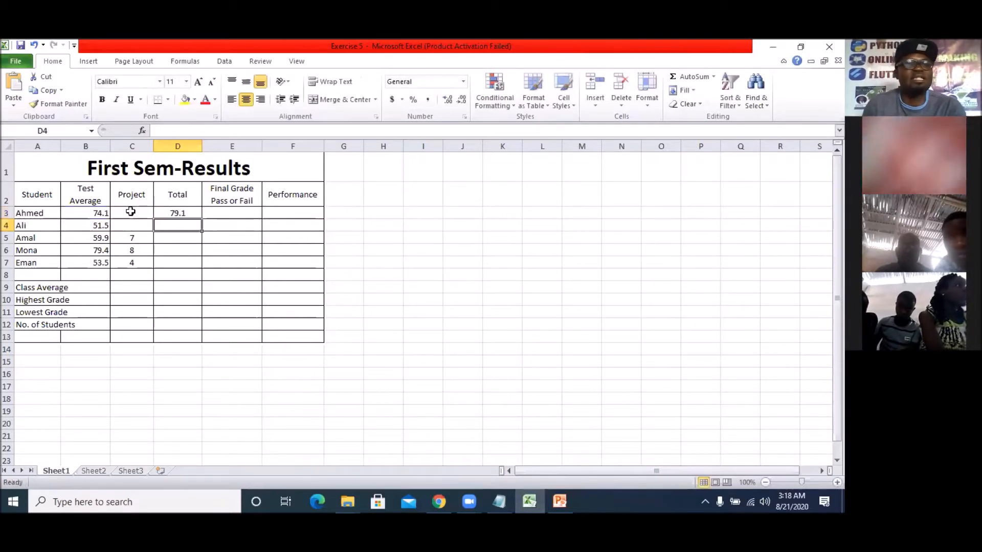
Copy the Total formula from D3 to D4:D7 for the remaining students.
click(177, 214)
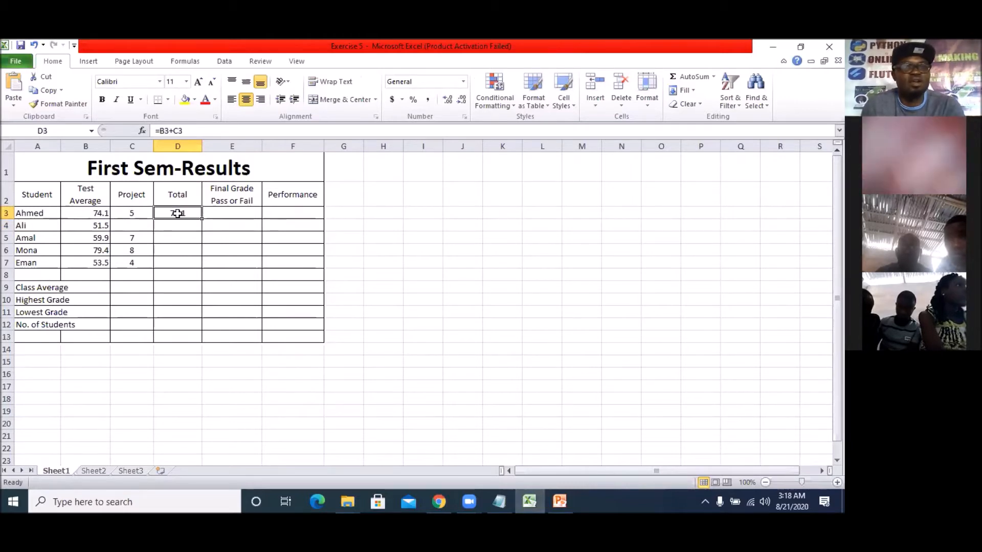
right_click(177, 213)
click(216, 240)
drag(164, 225, 168, 258)
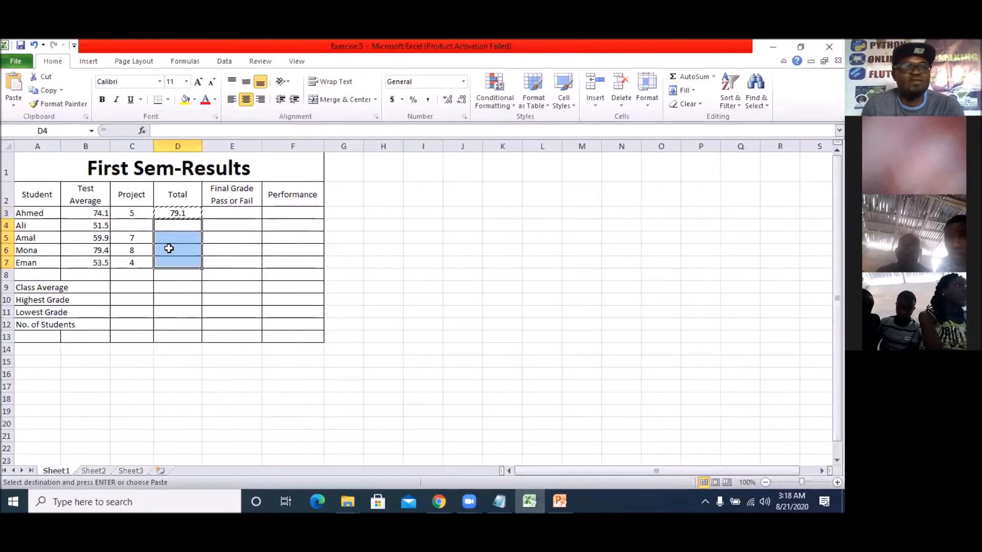
right_click(170, 250)
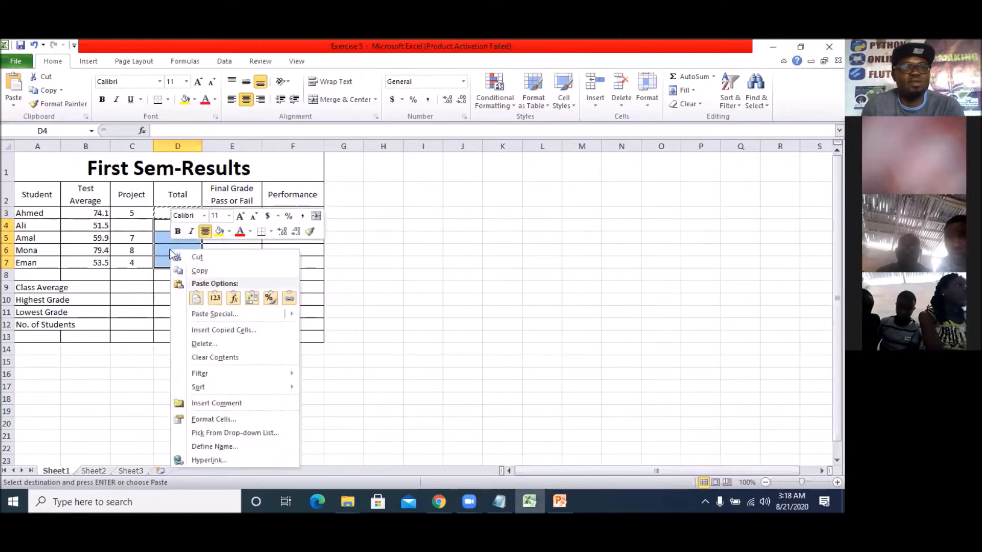
click(197, 300)
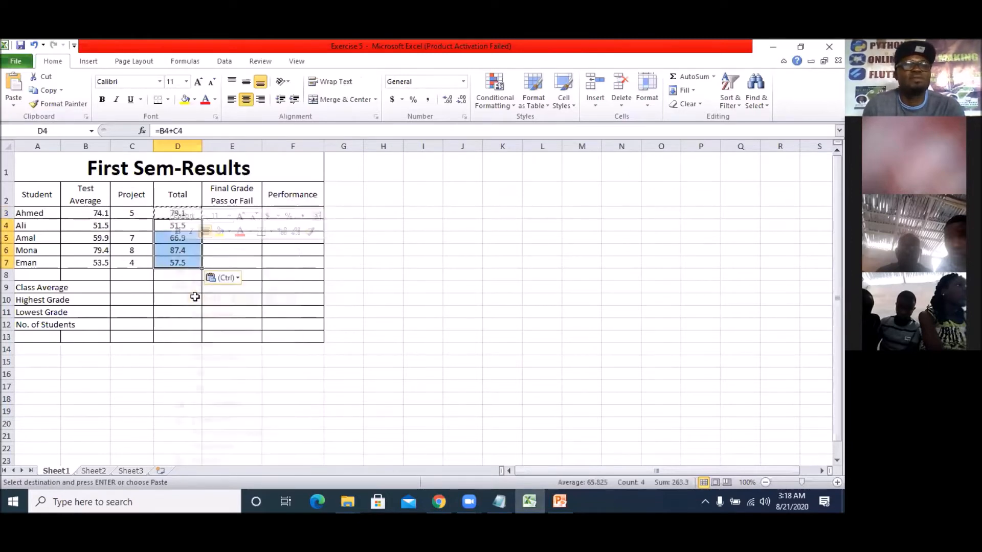
click(234, 257)
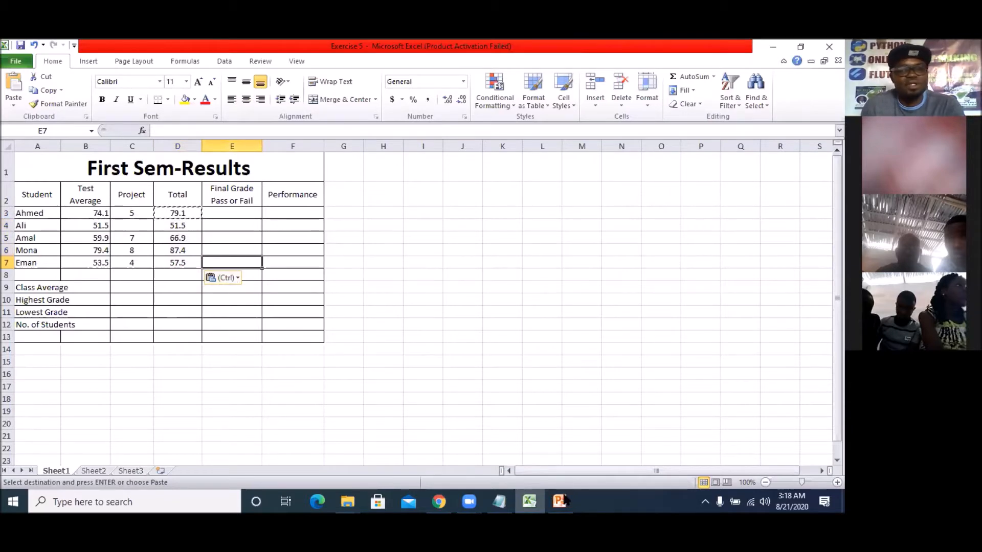
Switch to PowerPoint to read the exercise slide's Final Grade instruction, and return to the Excel workbook.
mouse_move(561, 500)
click(560, 453)
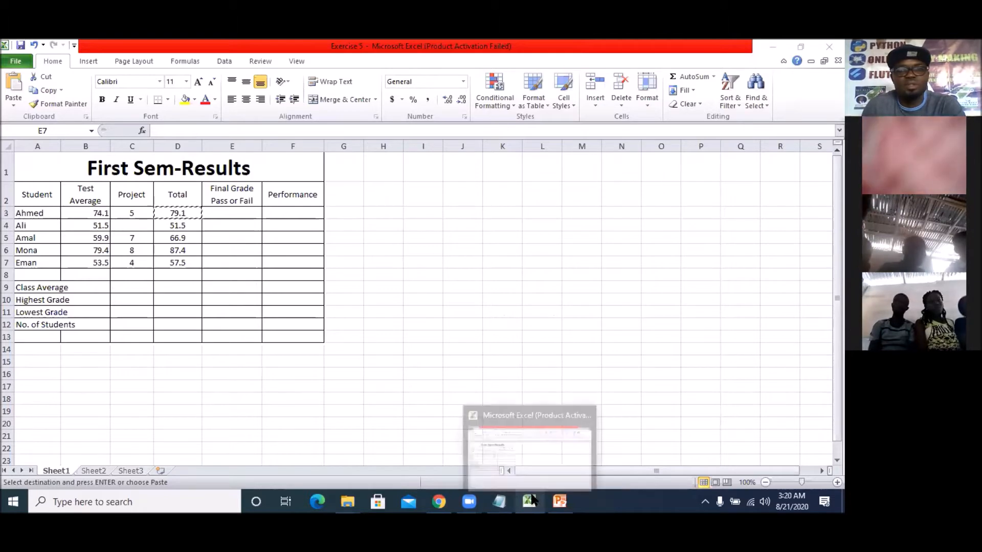
click(559, 501)
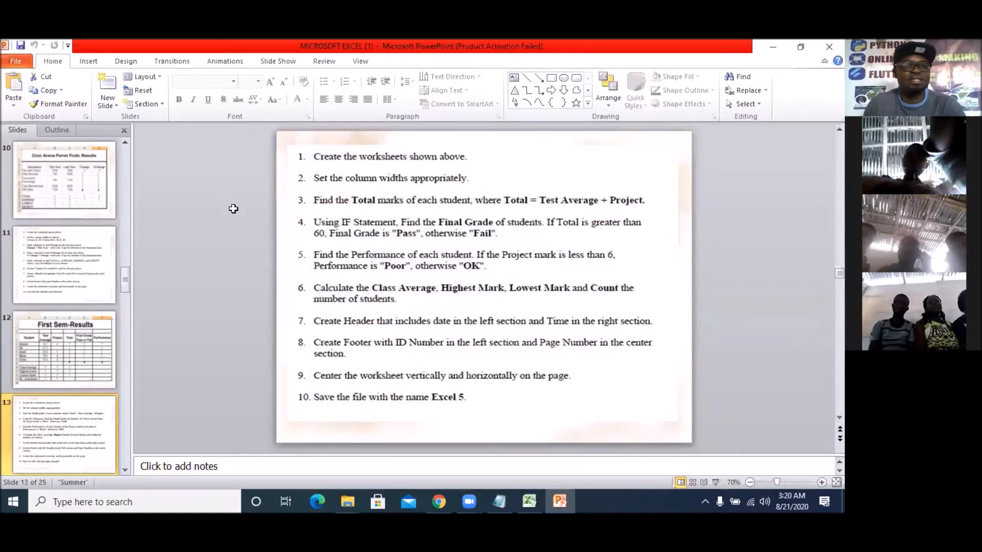
key(alt+Tab)
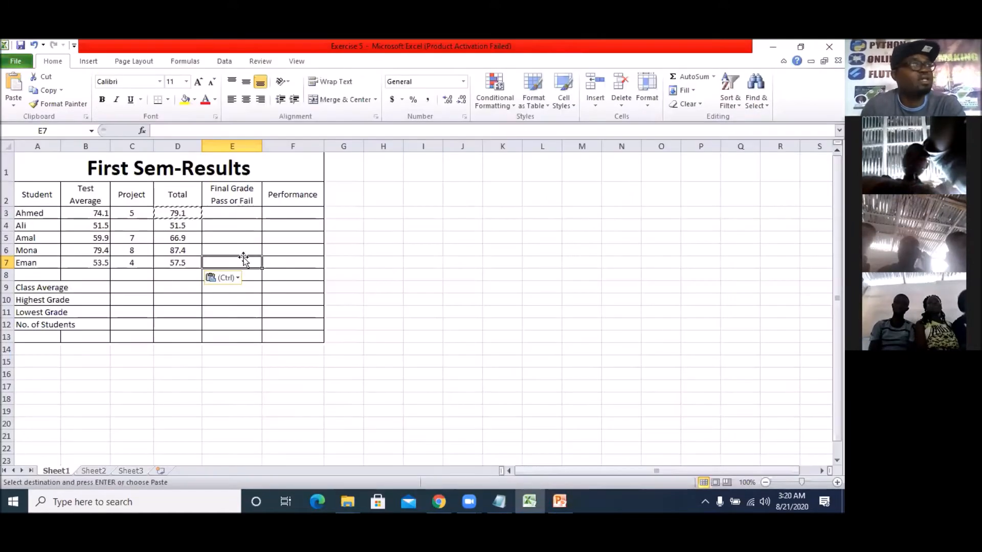
Start an IF function in Final Grade cell E3 with the logical test D3>60.
click(246, 214)
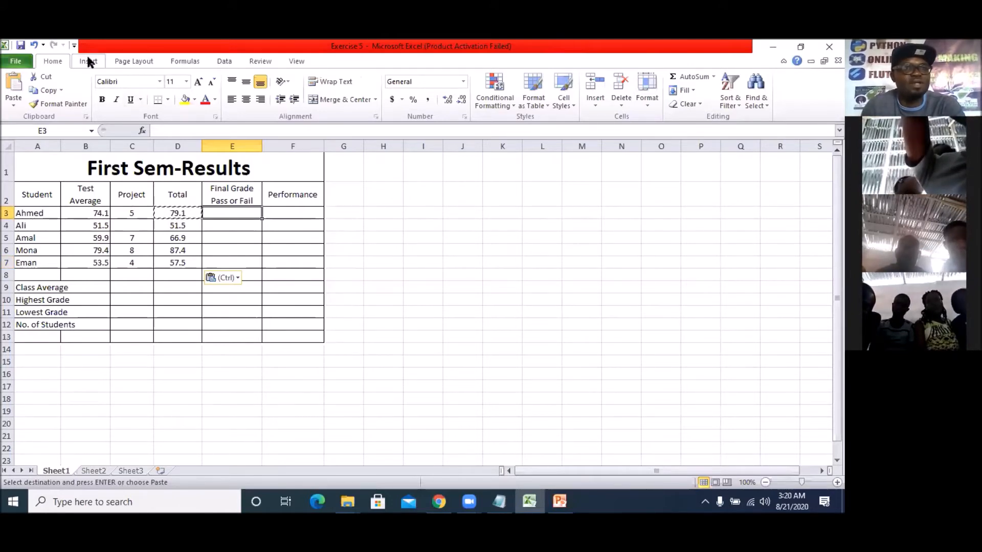
click(188, 62)
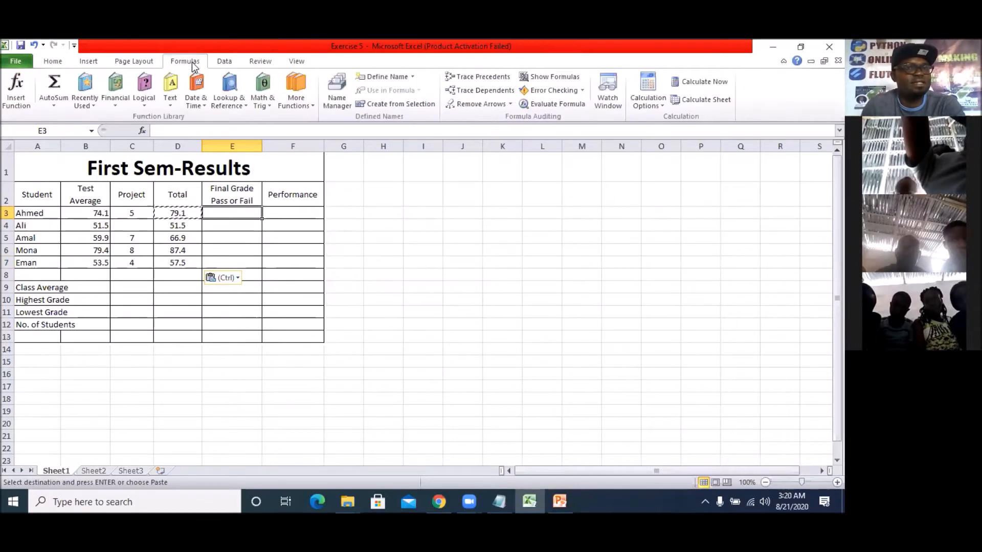
click(145, 105)
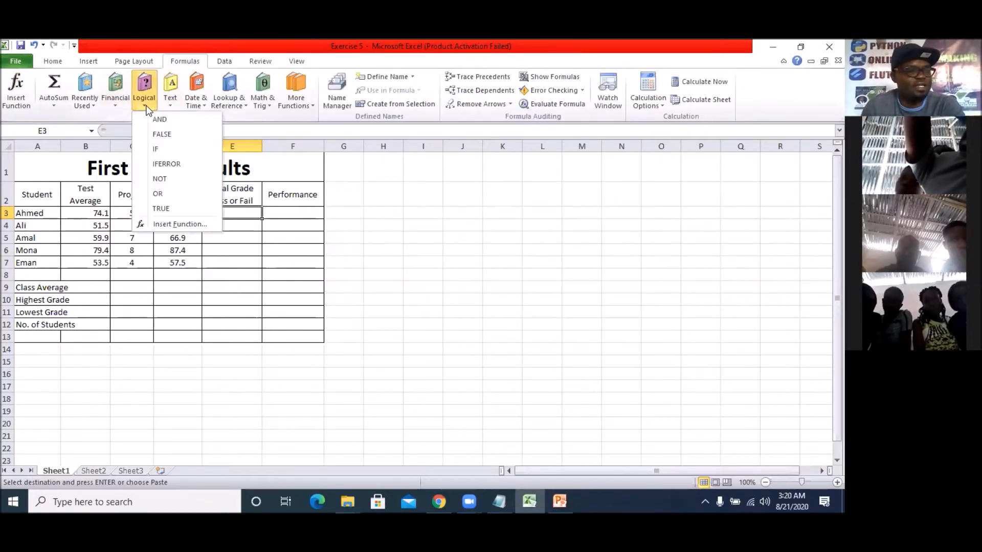
click(162, 148)
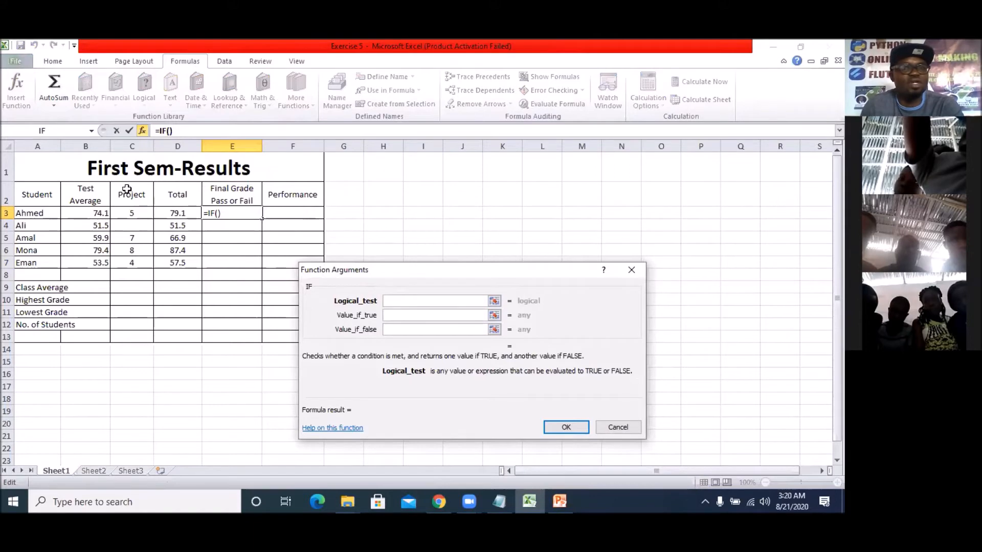
click(178, 212)
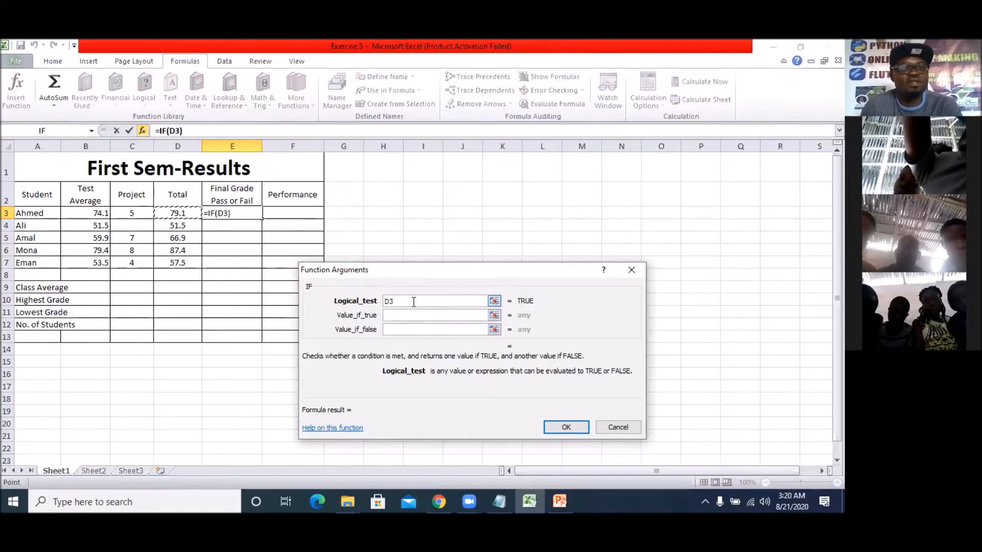
text(>)
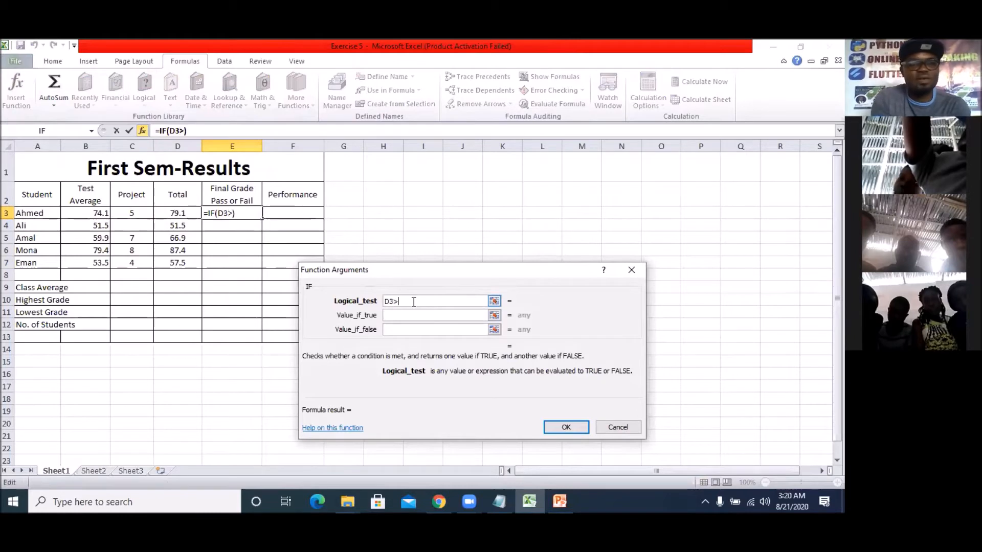
text(60)
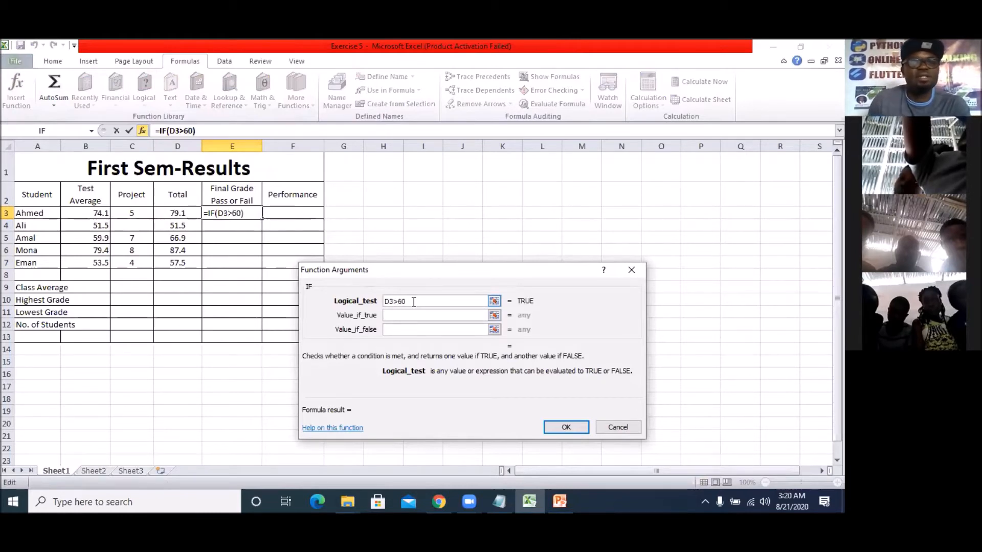
Complete the IF function in E3 so it returns Pass when true and Fail when false.
click(416, 319)
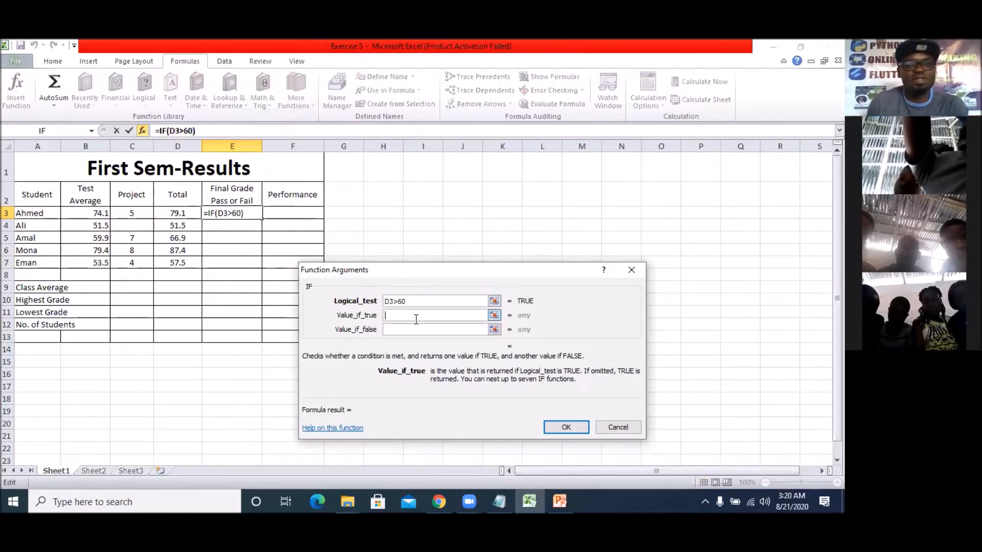
text(Pass)
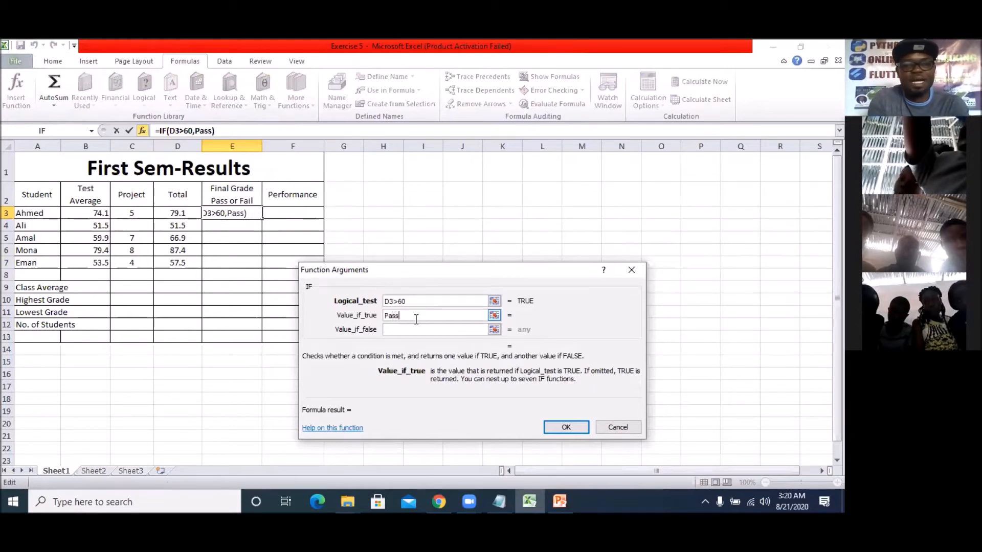
click(414, 332)
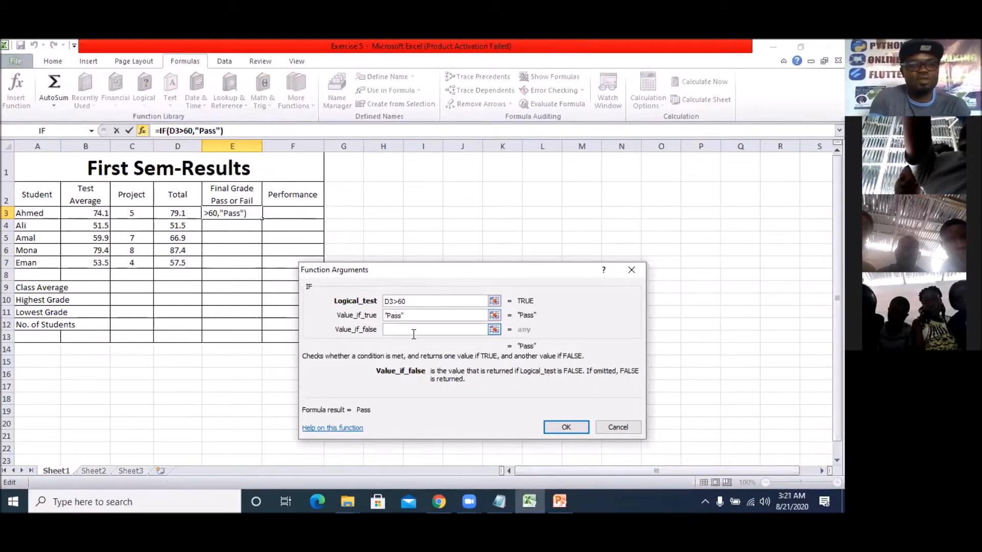
text(Fail)
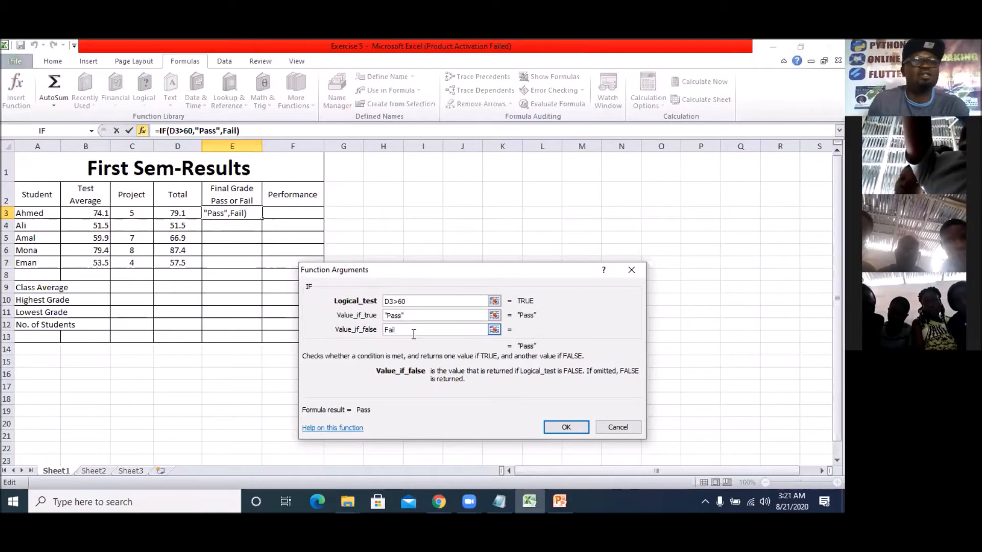
click(570, 431)
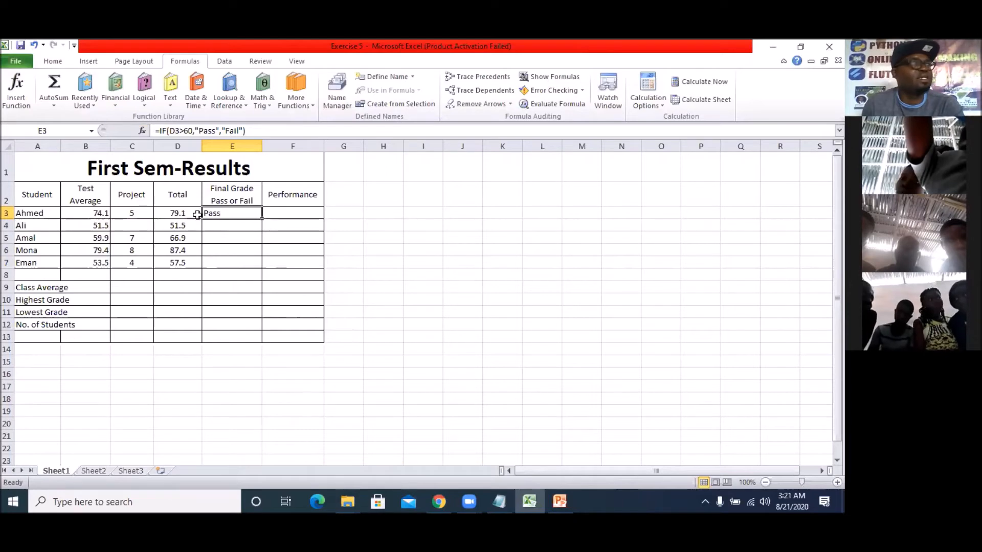
Copy the Final Grade formula from E3 to E4:E7 for the remaining students.
right_click(231, 214)
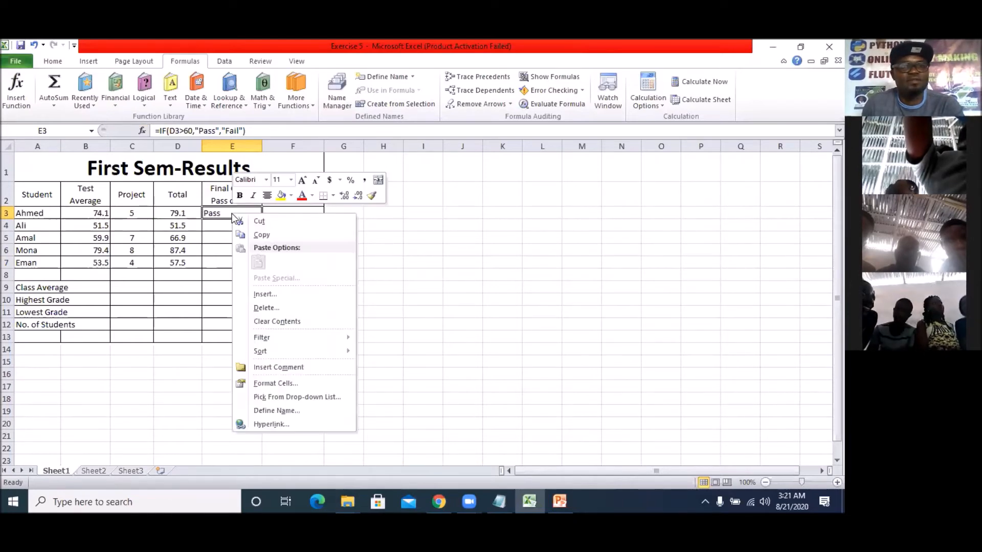
click(265, 233)
drag(219, 229, 219, 263)
right_click(221, 256)
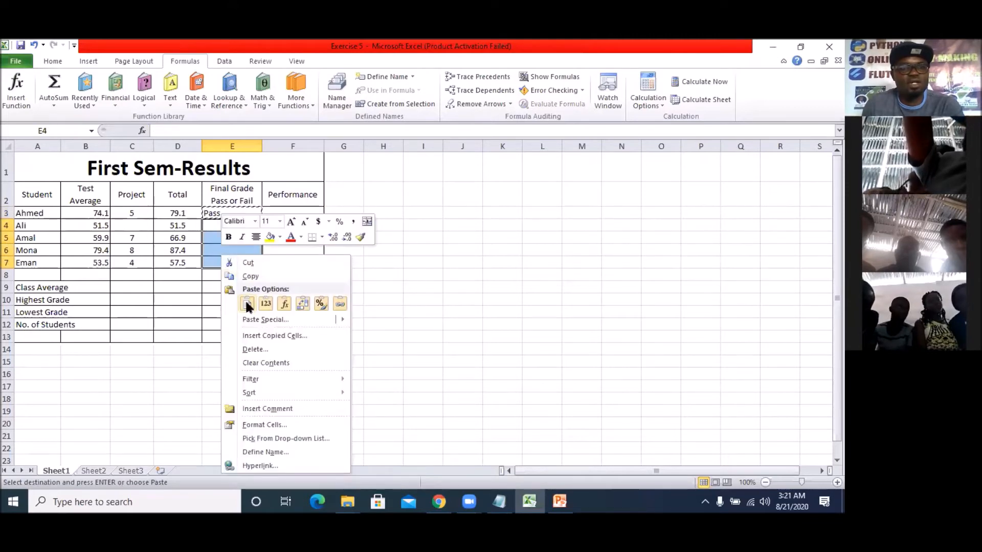
click(247, 304)
click(225, 238)
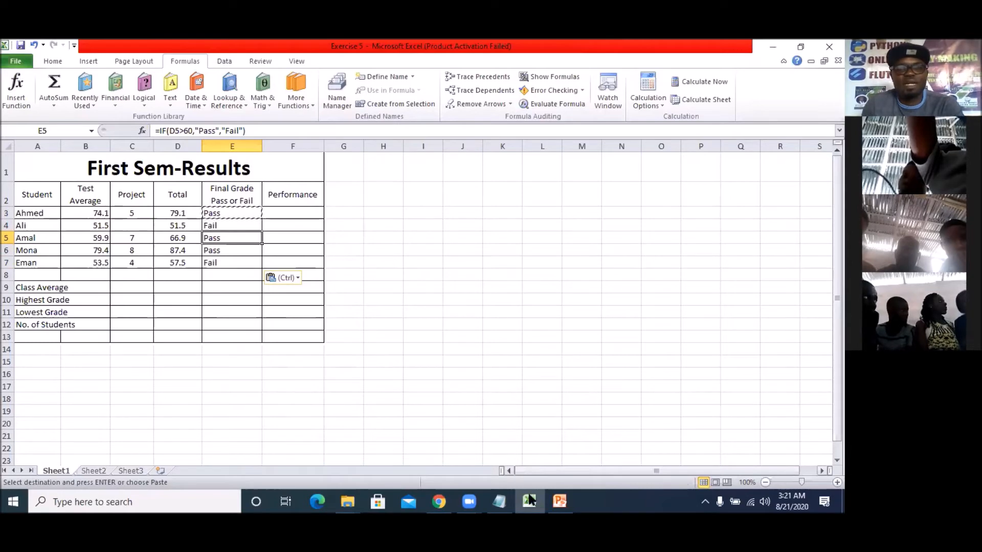
Check the exercise slide in PowerPoint, and start an IF function in Performance cell F3 of the Excel sheet.
click(559, 501)
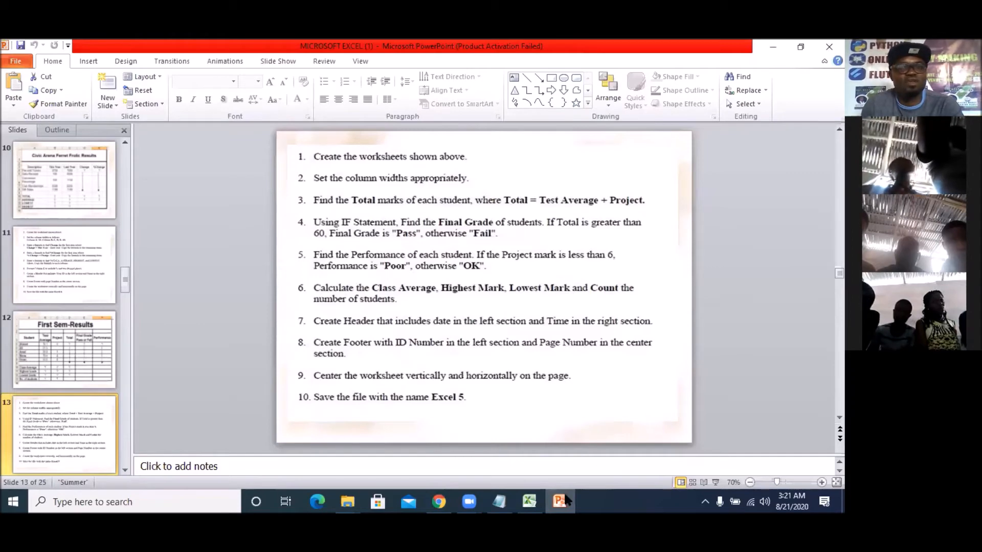
click(531, 501)
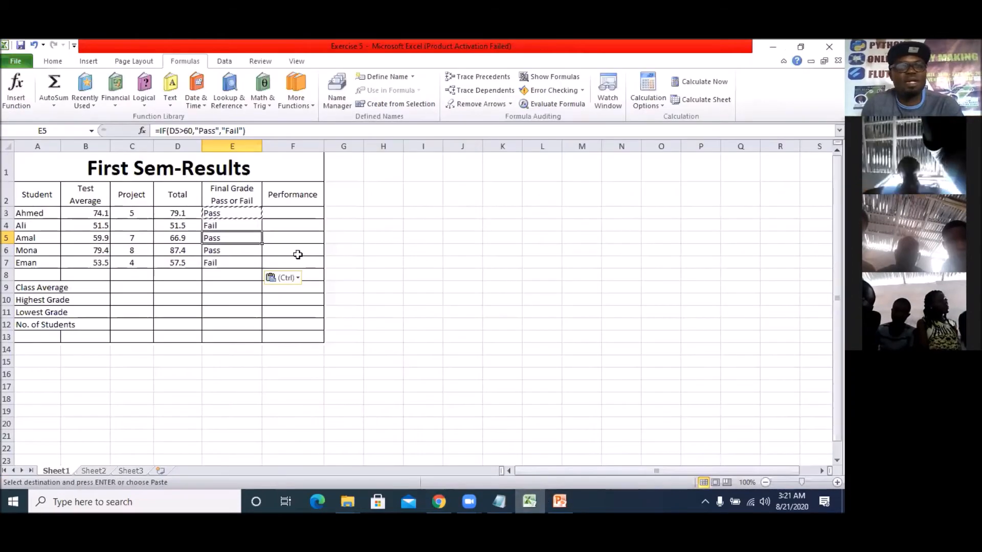
click(281, 214)
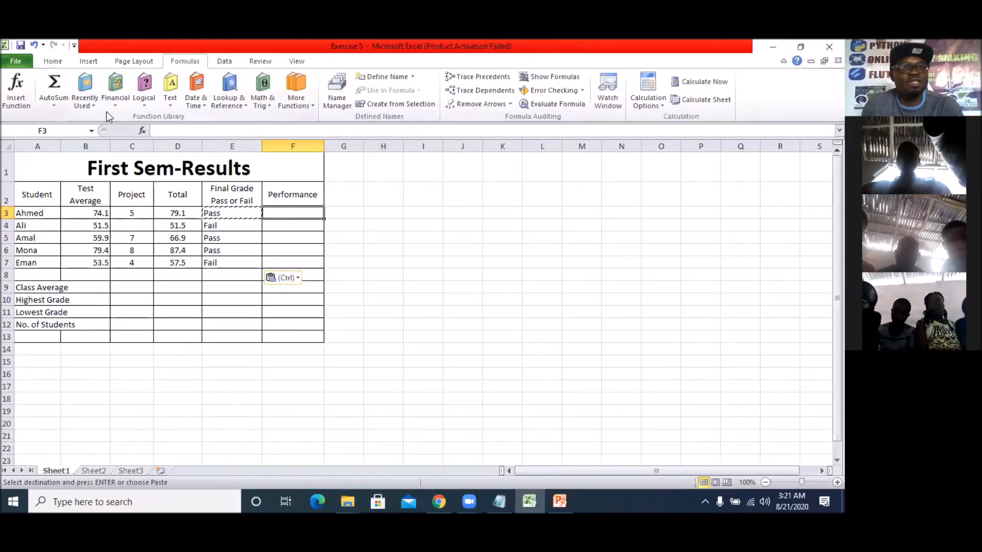
click(146, 107)
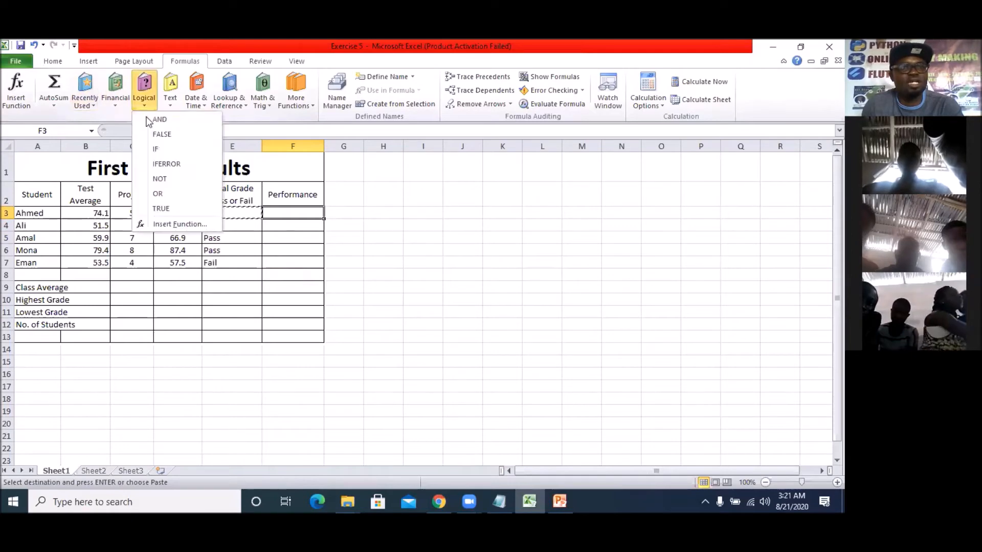
click(157, 145)
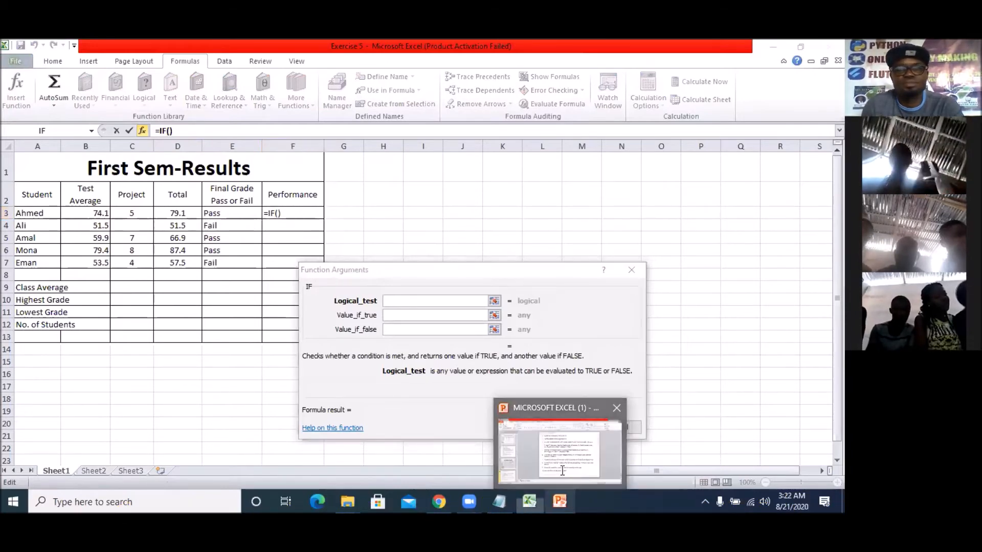
Recheck the Performance rule on the PowerPoint exercise slide, and set the logical test of the IF function in Excel cell F3 to C3<6.
click(563, 501)
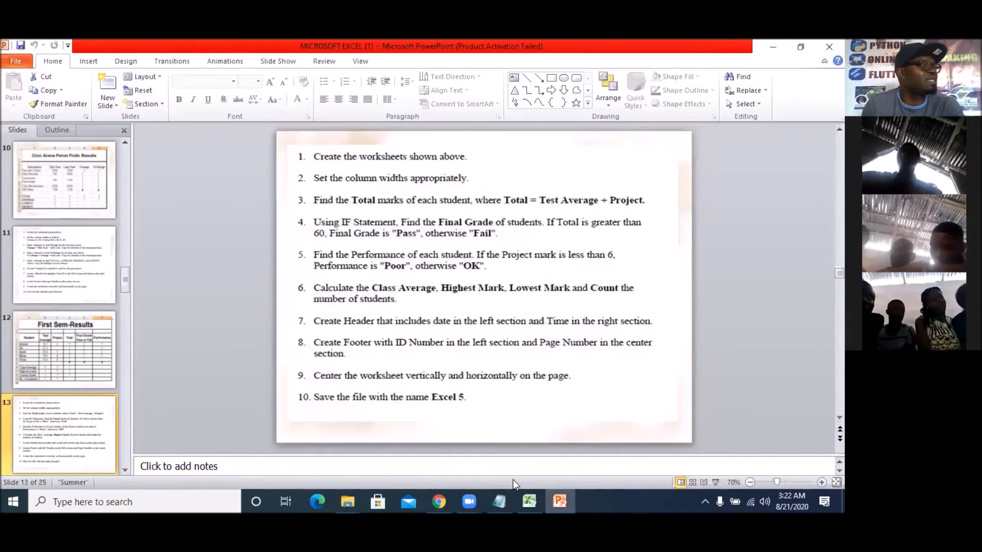
mouse_move(501, 500)
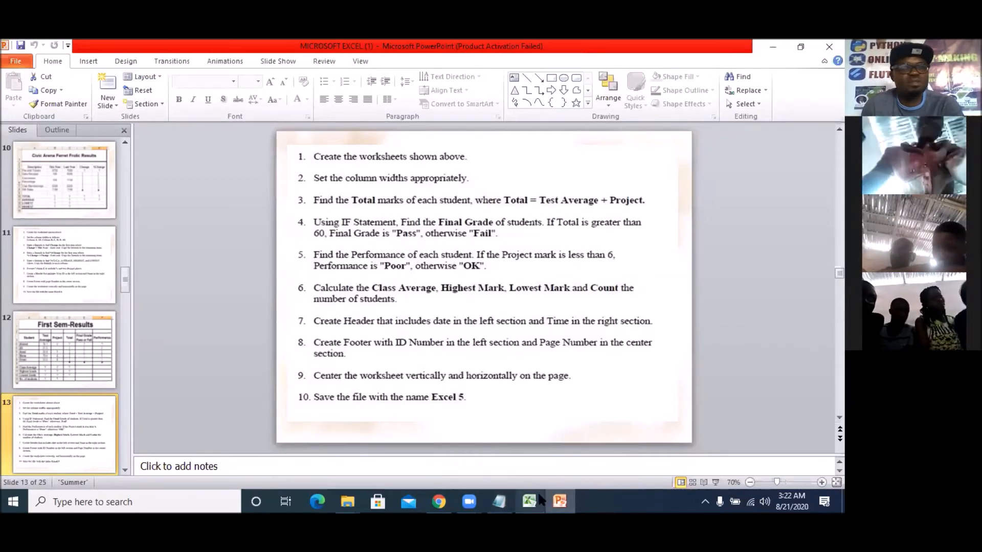
mouse_move(541, 500)
click(522, 441)
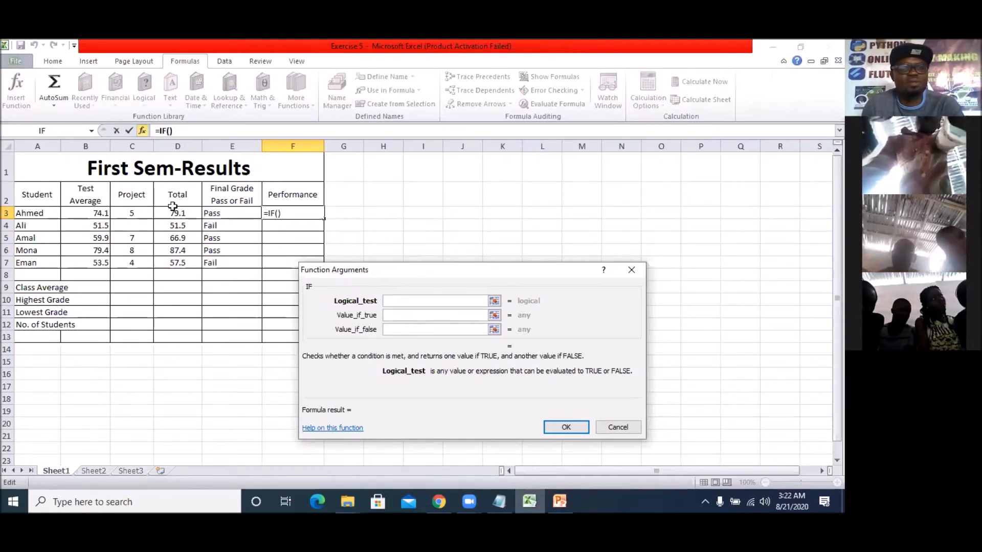
click(133, 210)
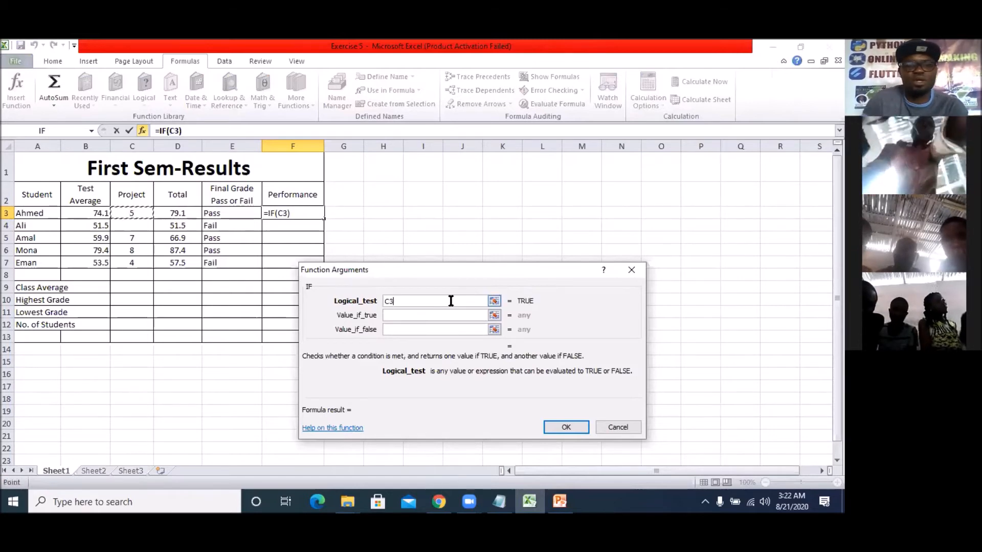
text(<6)
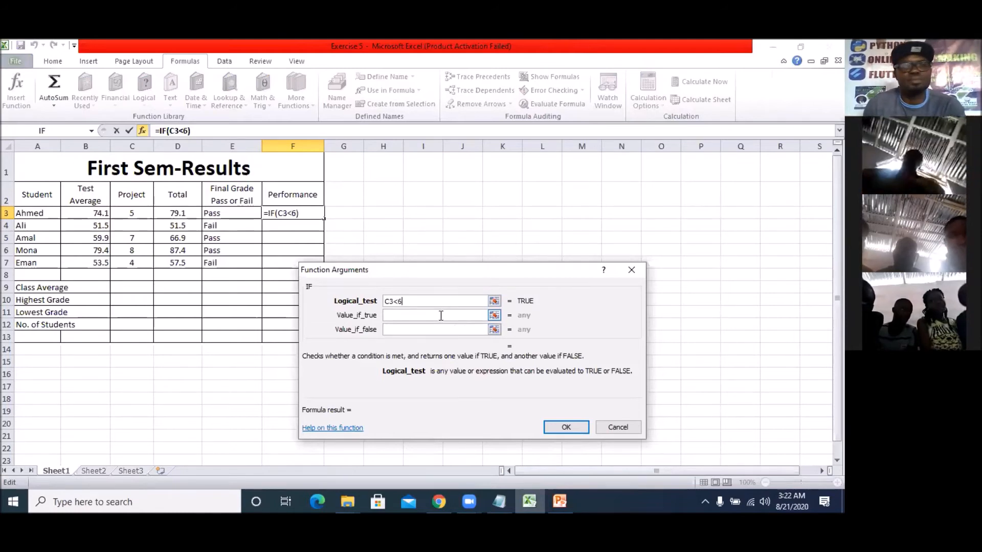
Complete the IF function in F3 so it returns Poor when true and Ok when false.
click(441, 315)
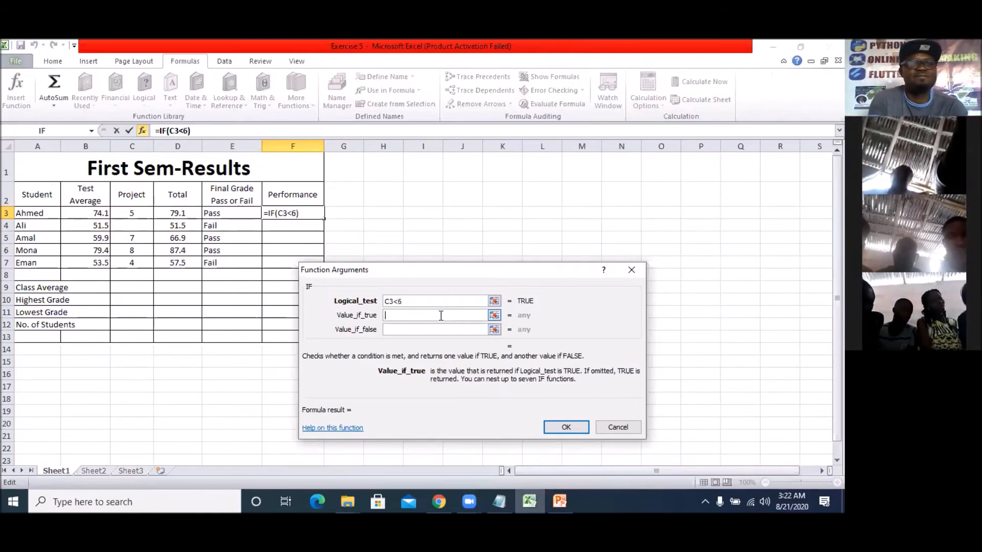
text(Poor)
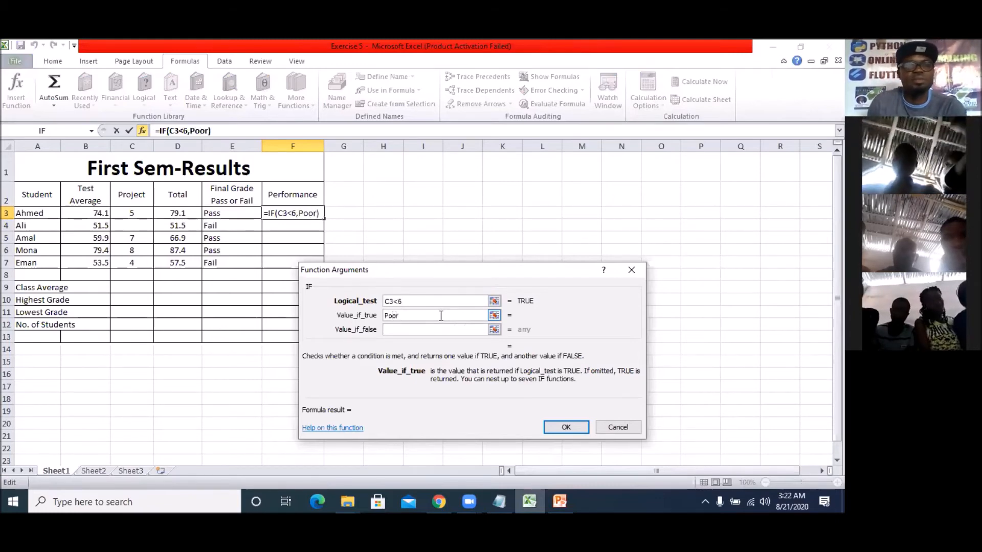
click(438, 331)
text(Ok)
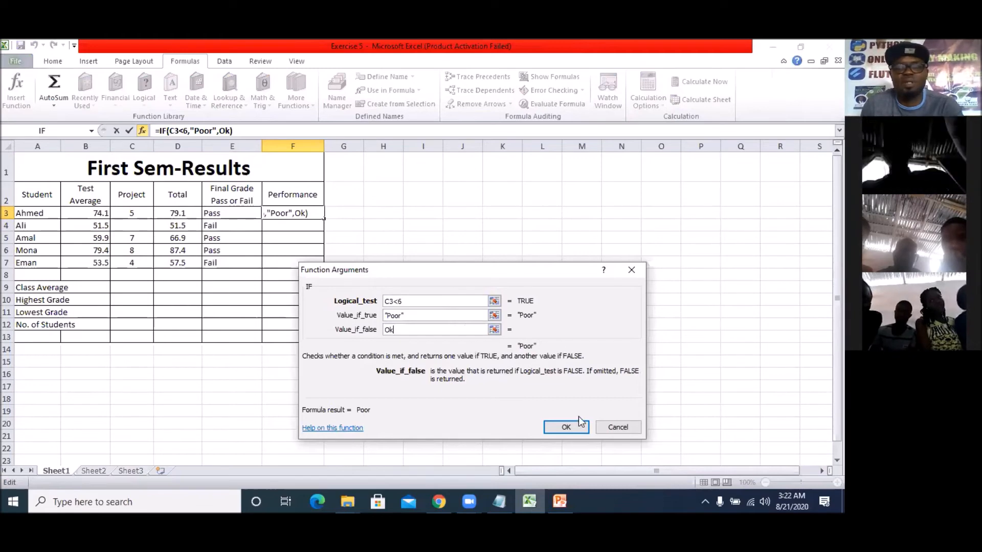
click(566, 427)
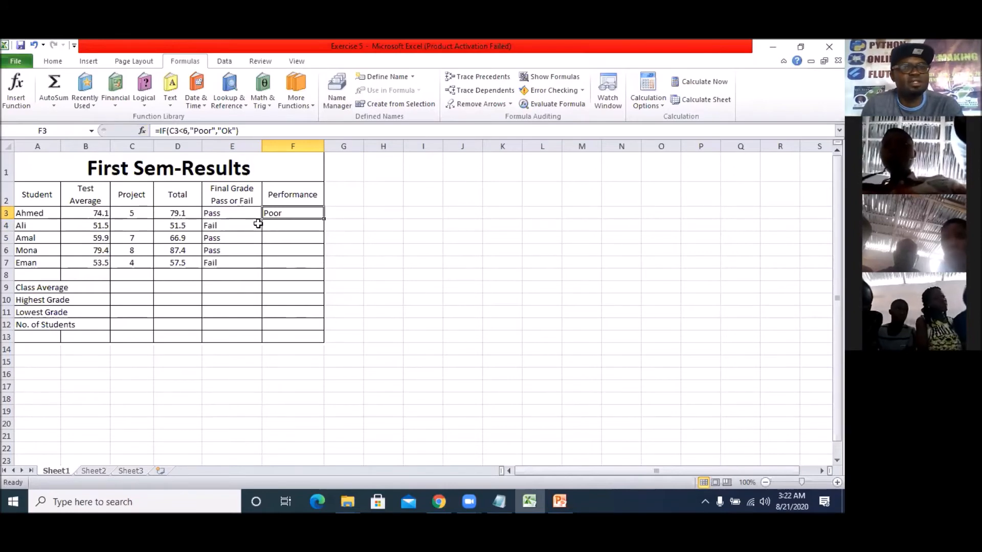
Copy the Performance formula from F3 to F4:F7 and check the copied formulas against the Project marks.
right_click(286, 212)
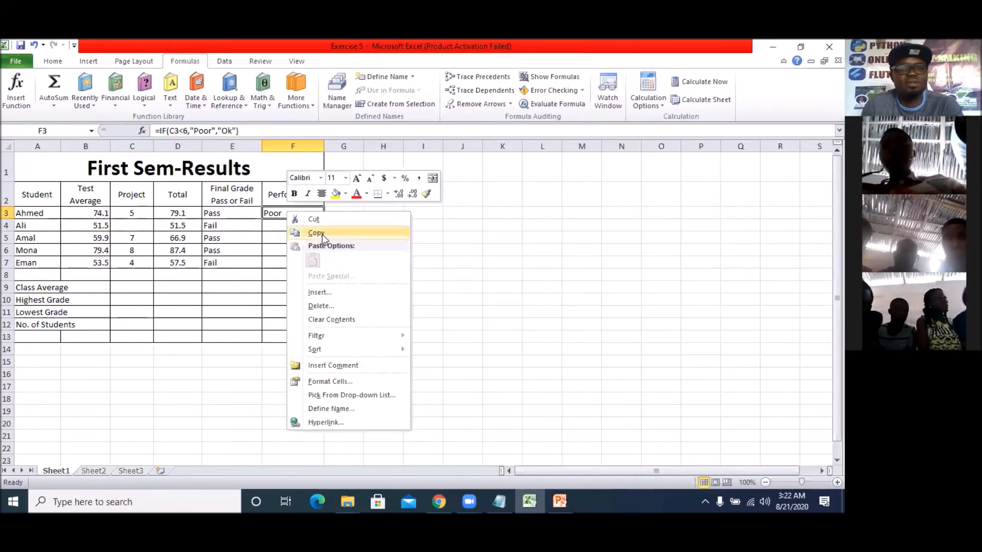
click(316, 233)
drag(280, 228, 281, 259)
right_click(281, 251)
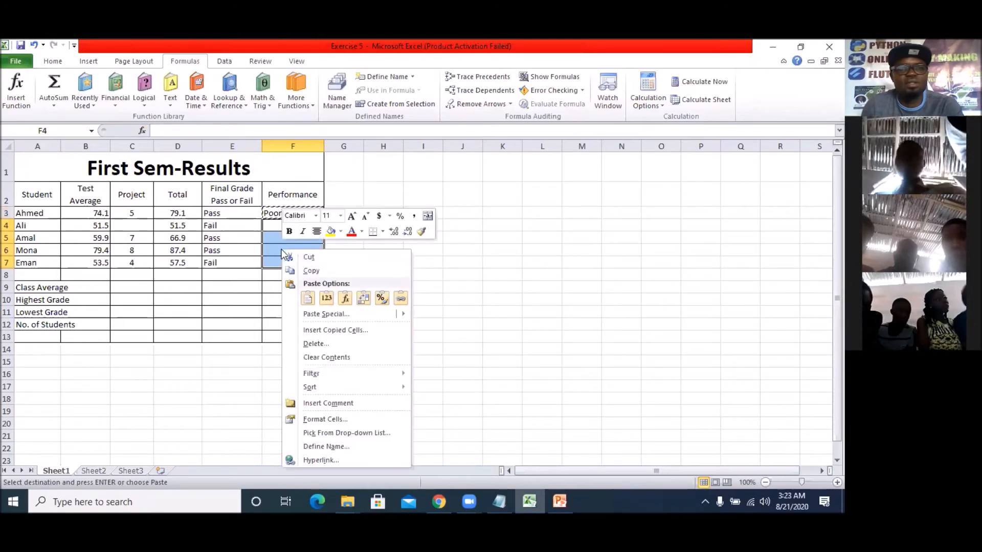
click(308, 299)
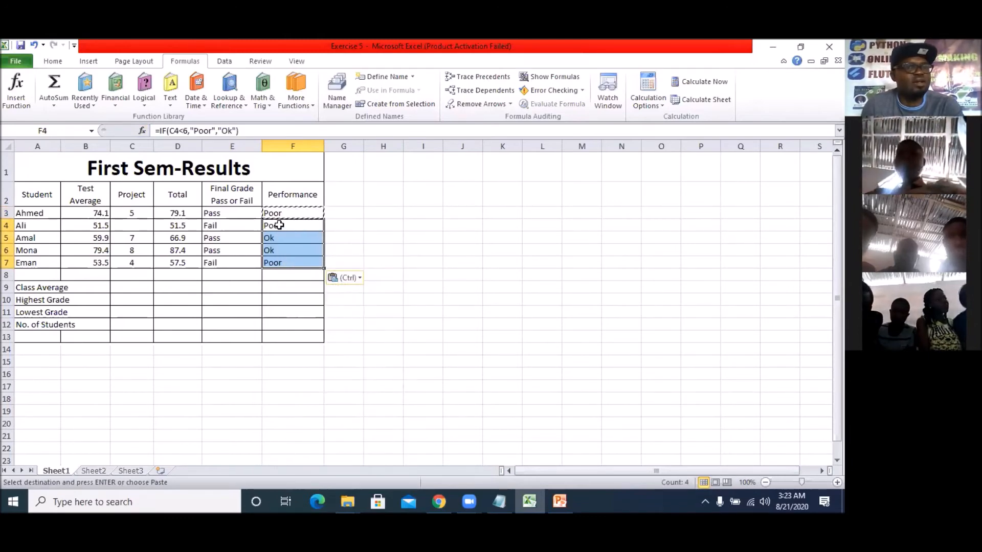
click(279, 225)
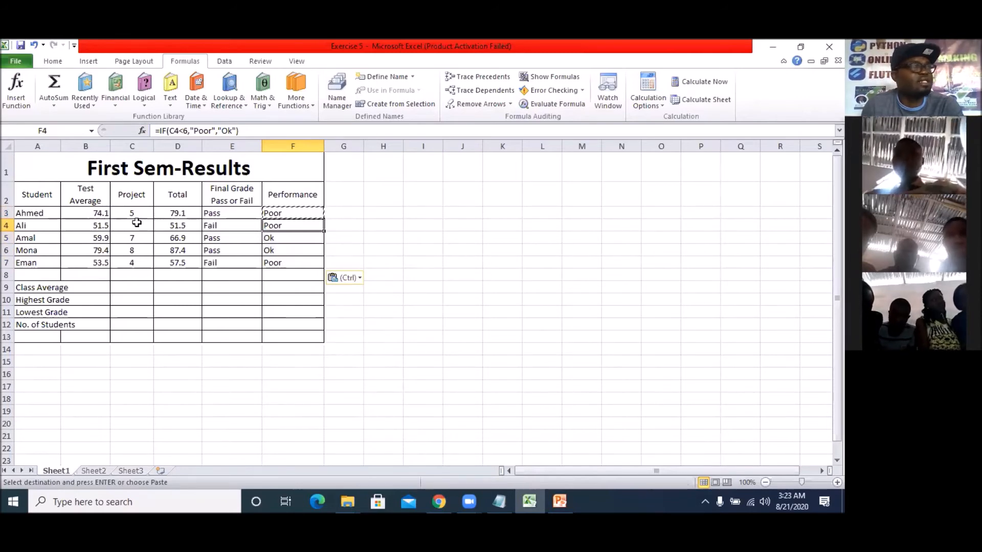
click(283, 240)
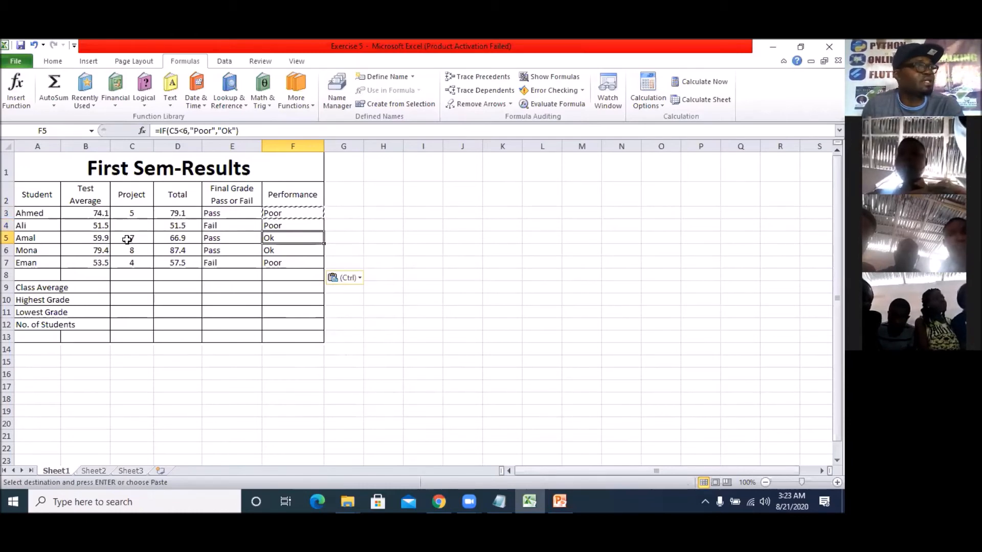
click(377, 225)
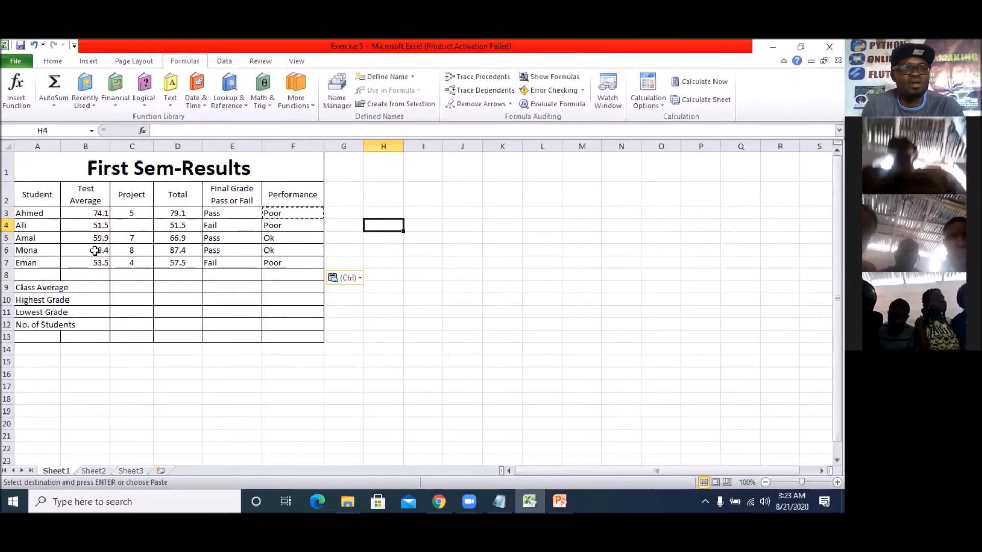
Widen column A to fit the summary labels, and check the next task on the PowerPoint exercise slide before returning to Excel.
drag(60, 148, 80, 148)
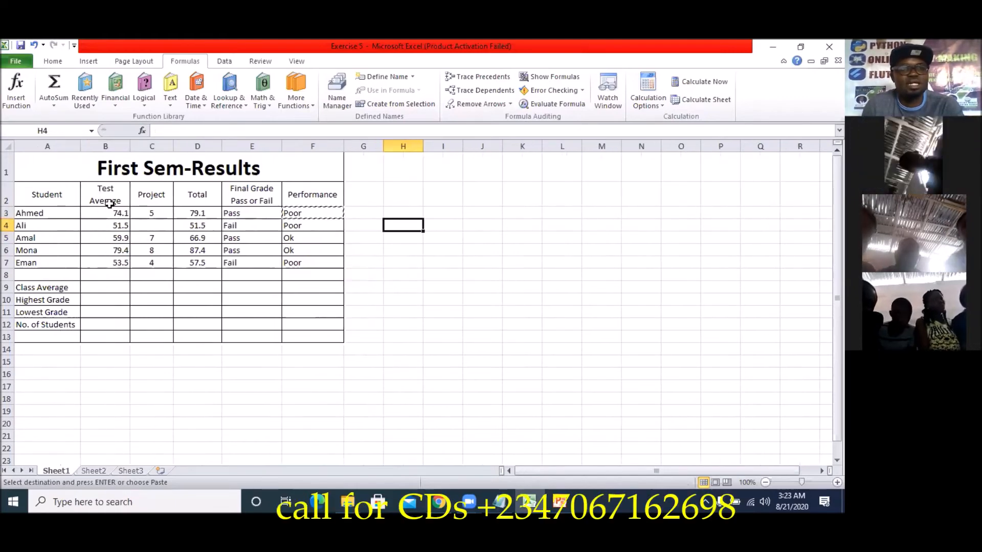
mouse_move(560, 502)
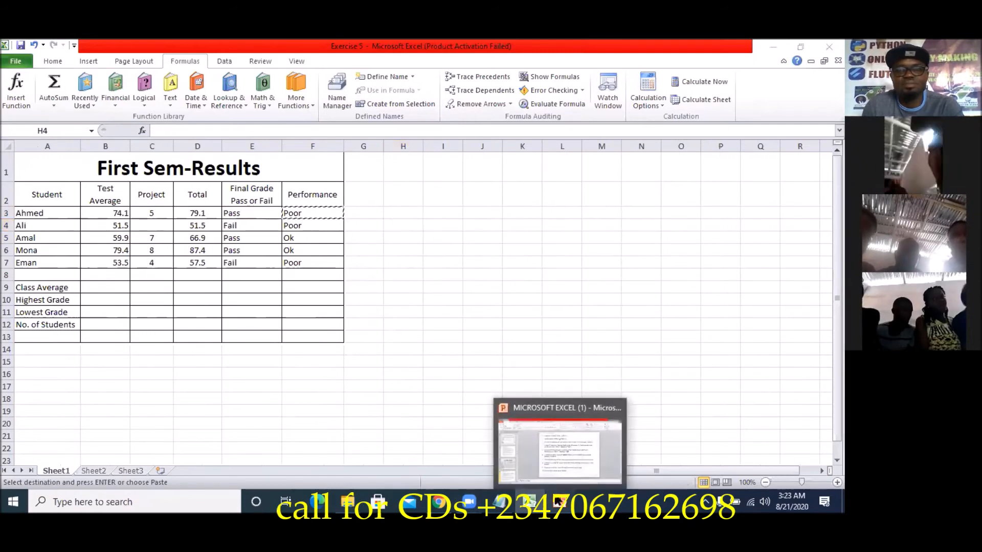
click(560, 450)
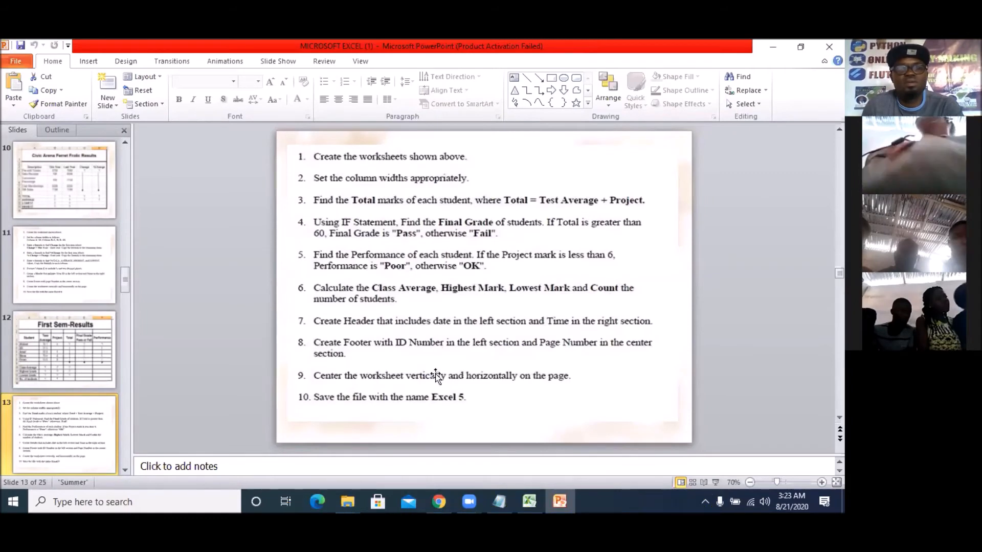
mouse_move(537, 498)
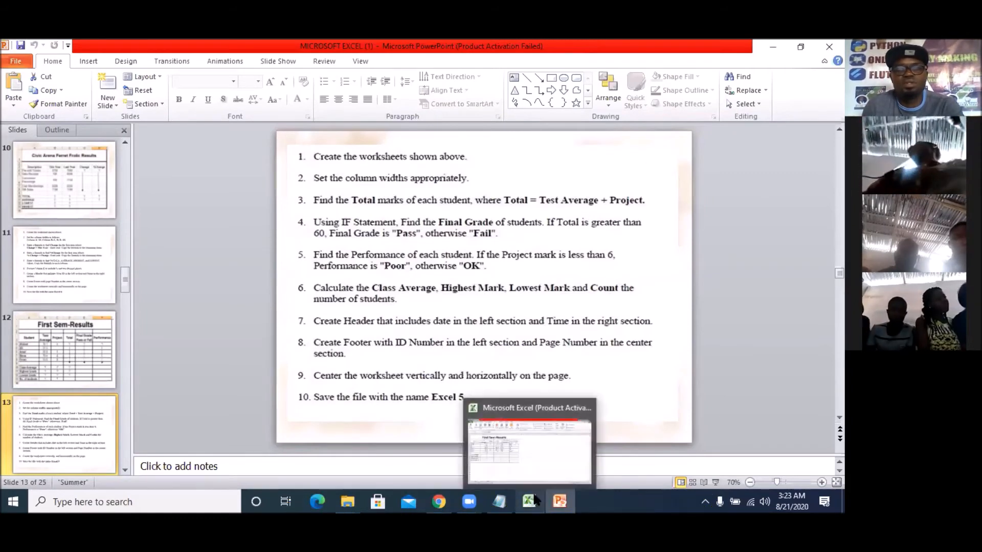
click(529, 468)
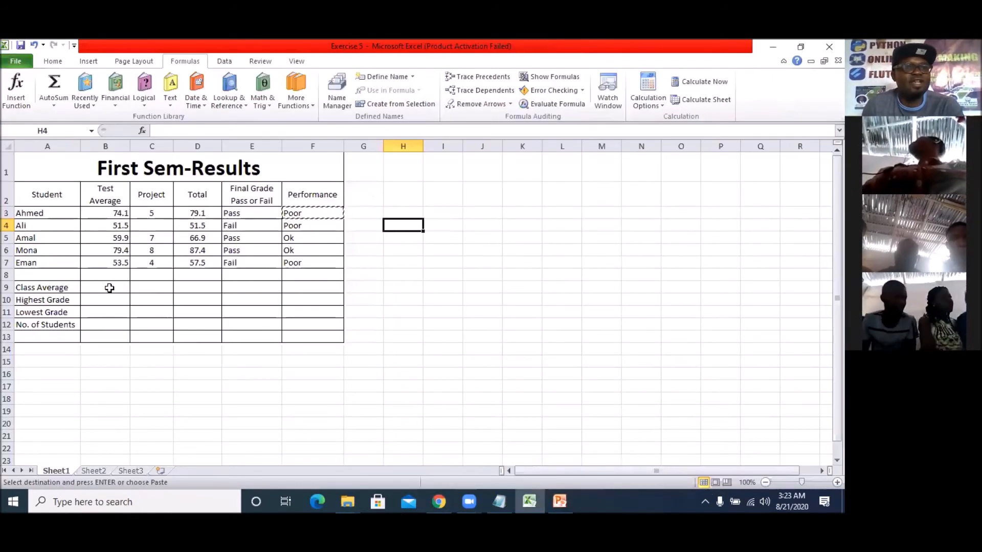
Calculate the Class Average of the Test Average column in B9 with AVERAGE over B3:B7.
click(115, 284)
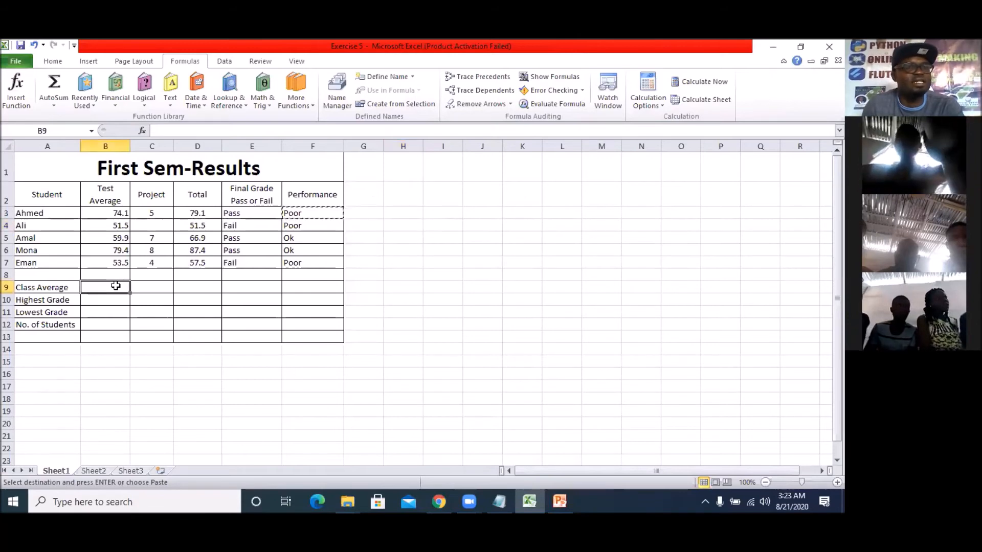
click(54, 105)
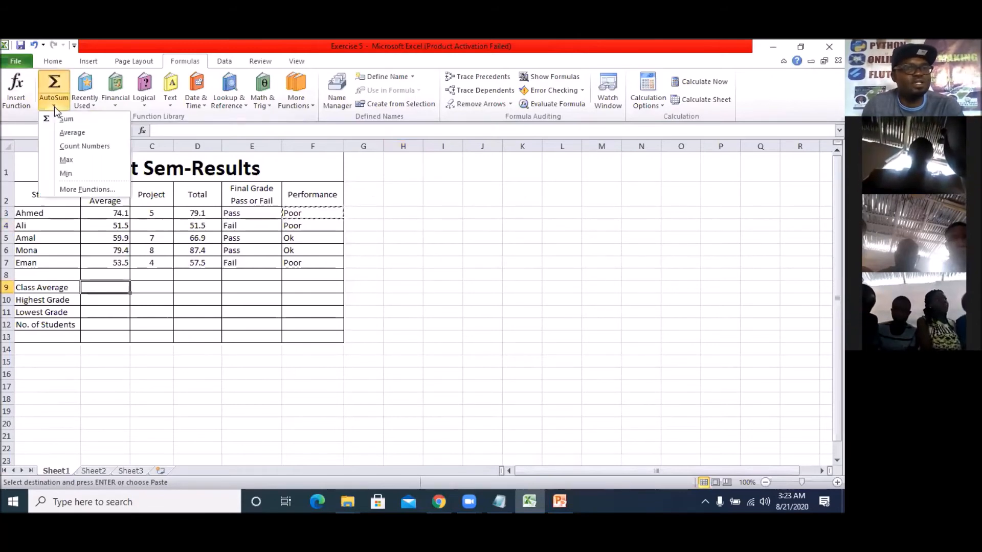
click(68, 133)
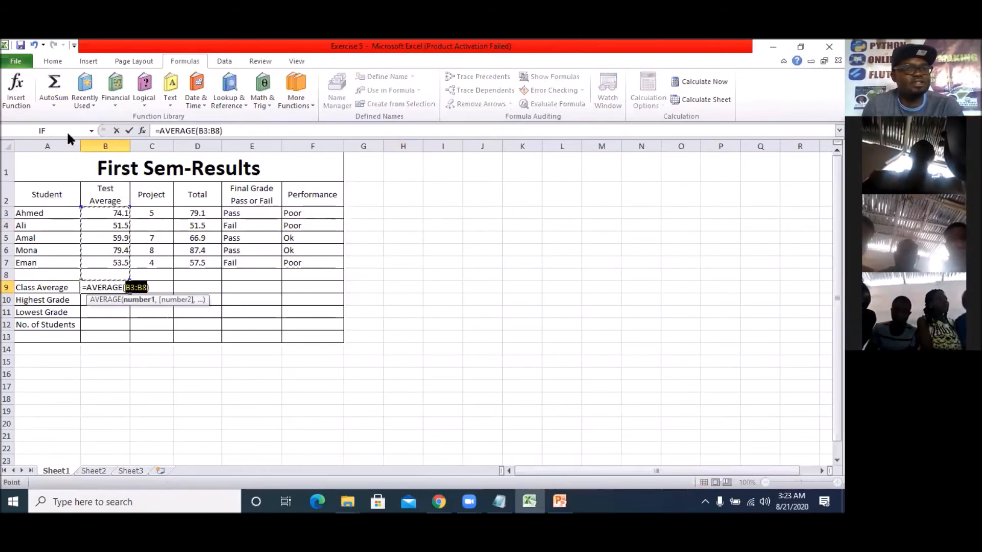
drag(110, 214, 108, 261)
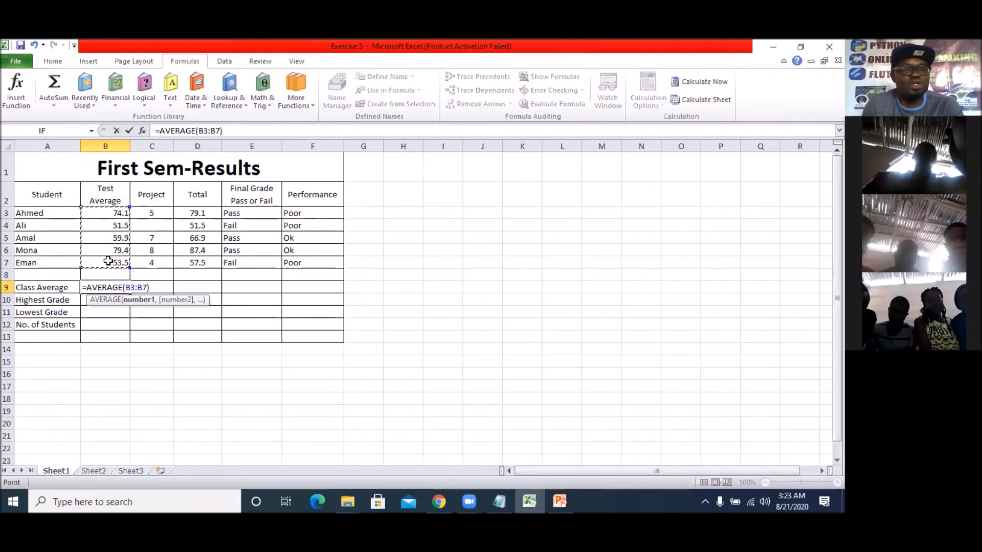
key(Return)
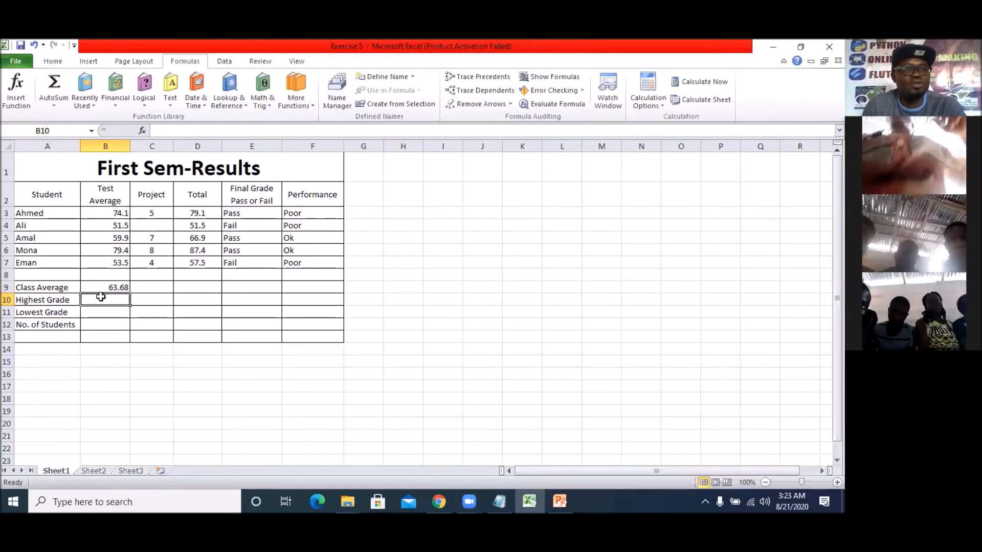
Calculate the Highest Grade of the Test Average column in B10 with MAX over B3:B7.
click(52, 107)
click(69, 159)
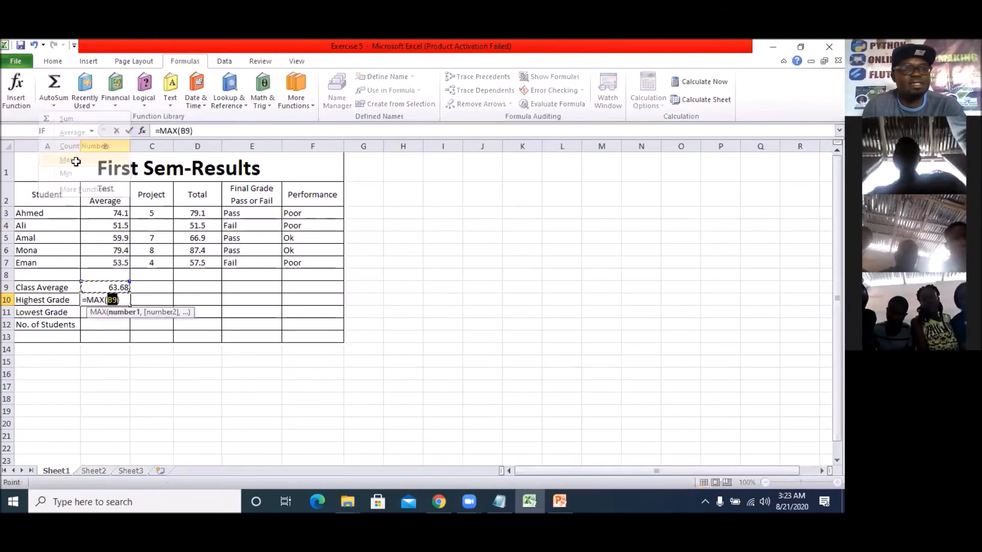
drag(111, 213, 109, 262)
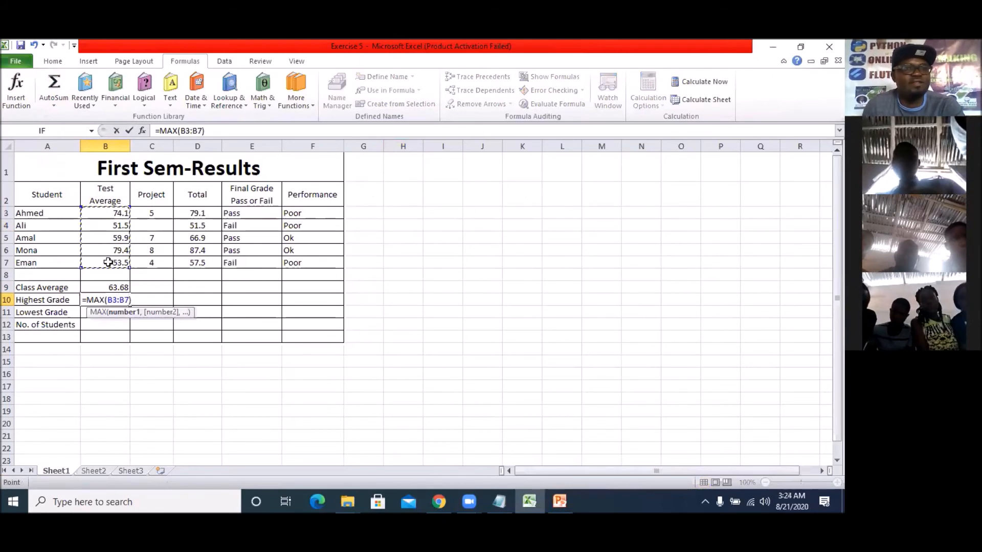
key(Return)
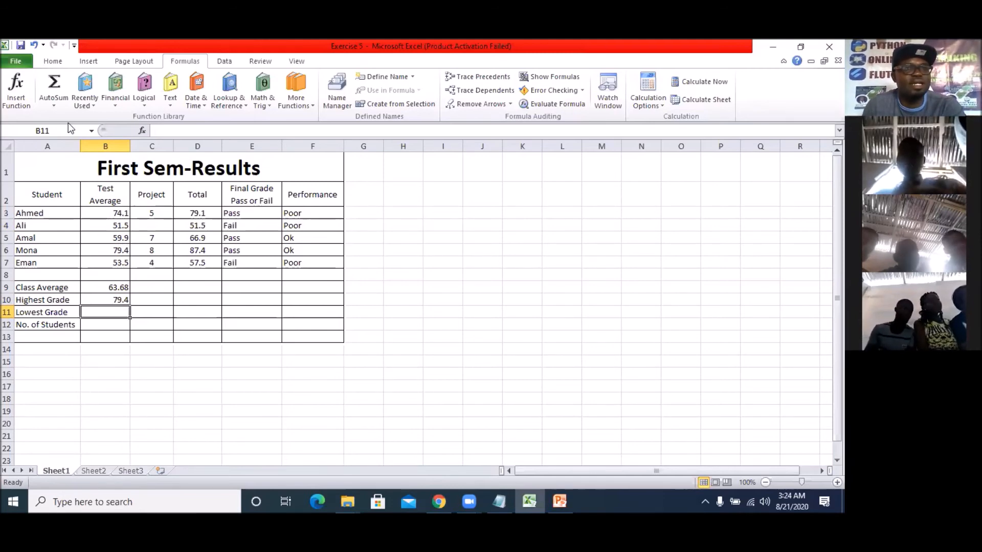
Calculate the Lowest Grade of the Test Average column in B11 with MIN over B3:B7.
click(54, 106)
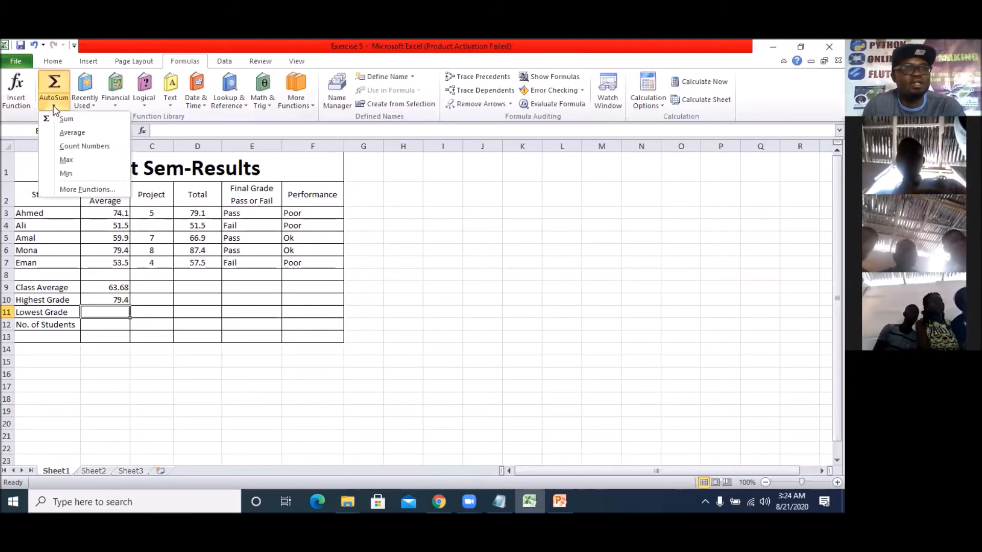
click(72, 173)
click(116, 211)
drag(115, 211, 115, 260)
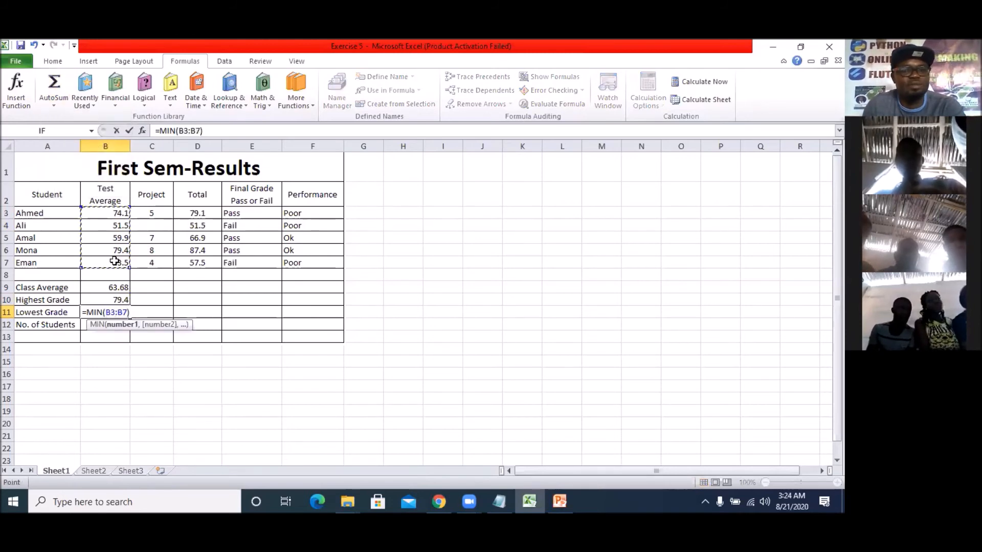
key(Return)
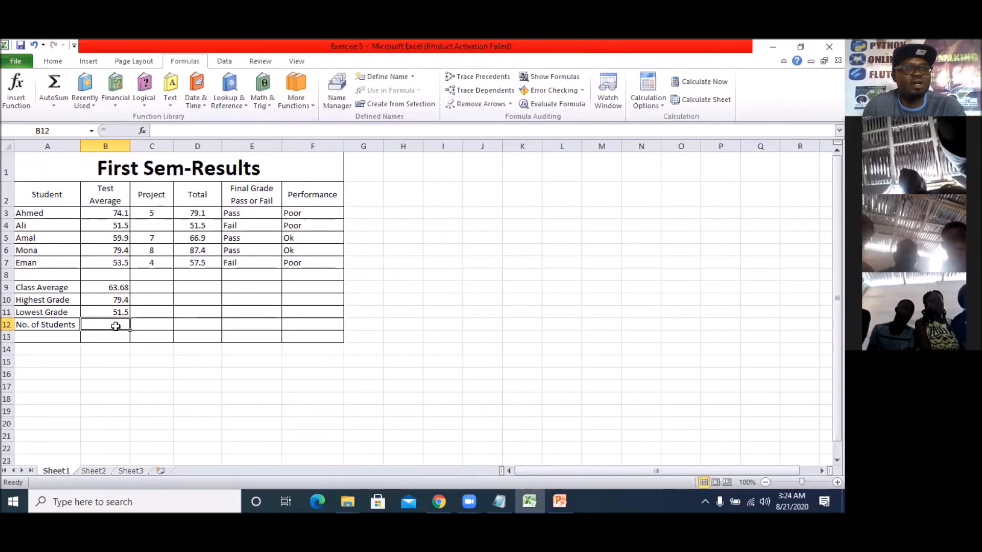
Calculate the No. of Students in B12 with COUNT over B3:B7.
click(52, 105)
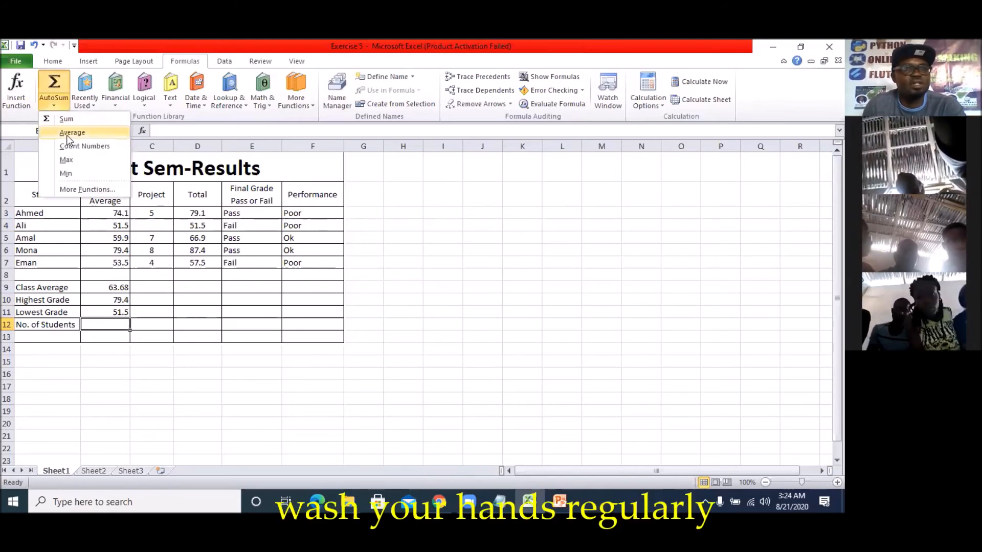
click(79, 145)
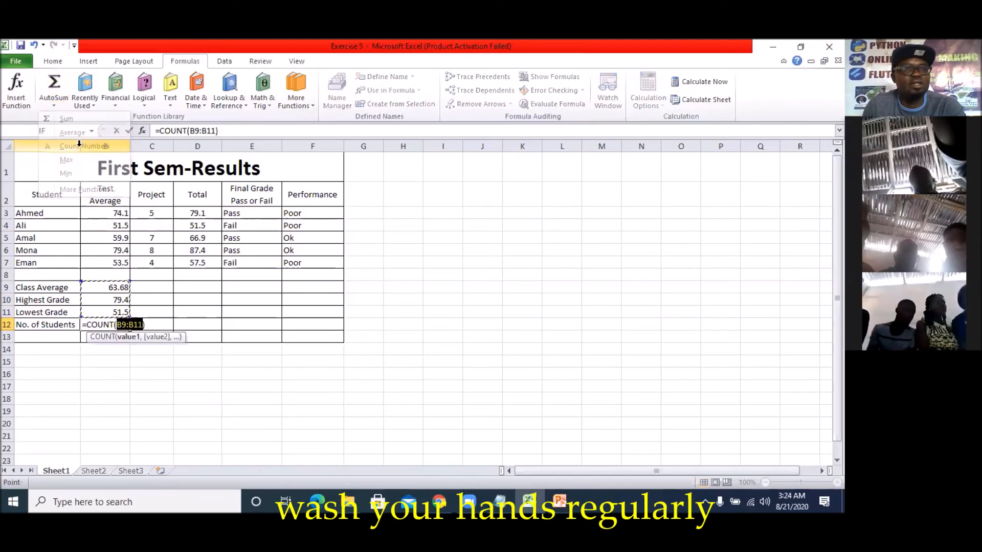
click(116, 213)
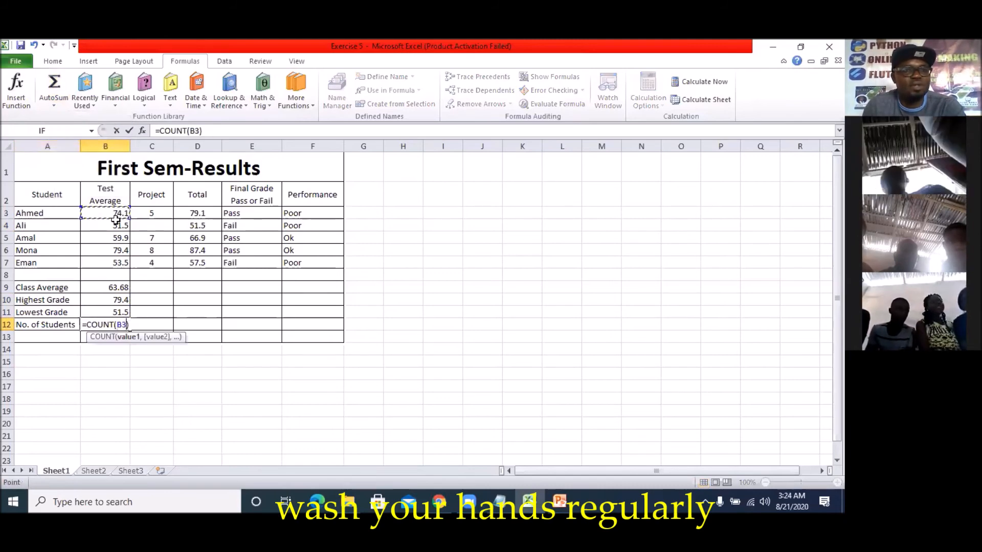
drag(116, 212, 116, 260)
key(Return)
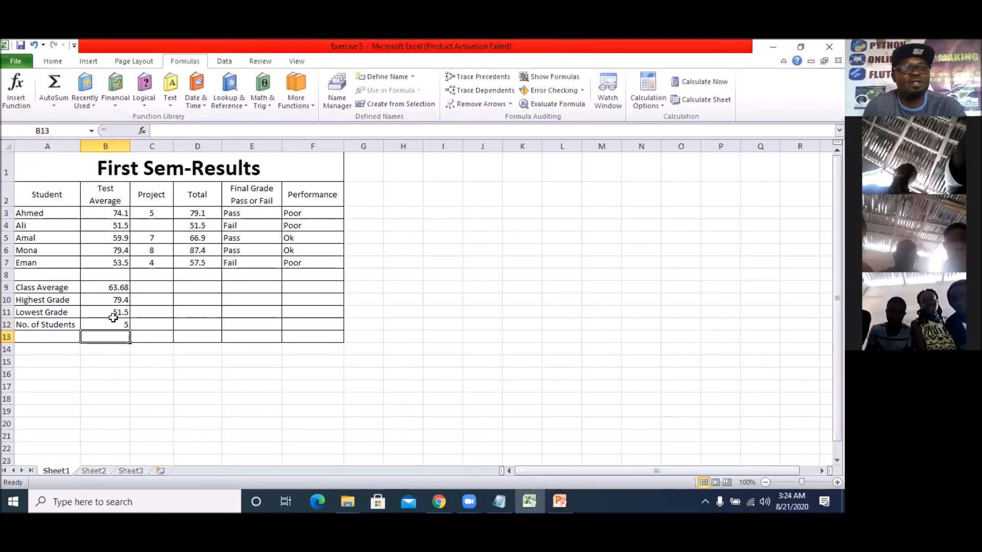
Review the exercise instructions on the PowerPoint slide, return to the Excel worksheet and look over the AutoSum functions.
click(560, 500)
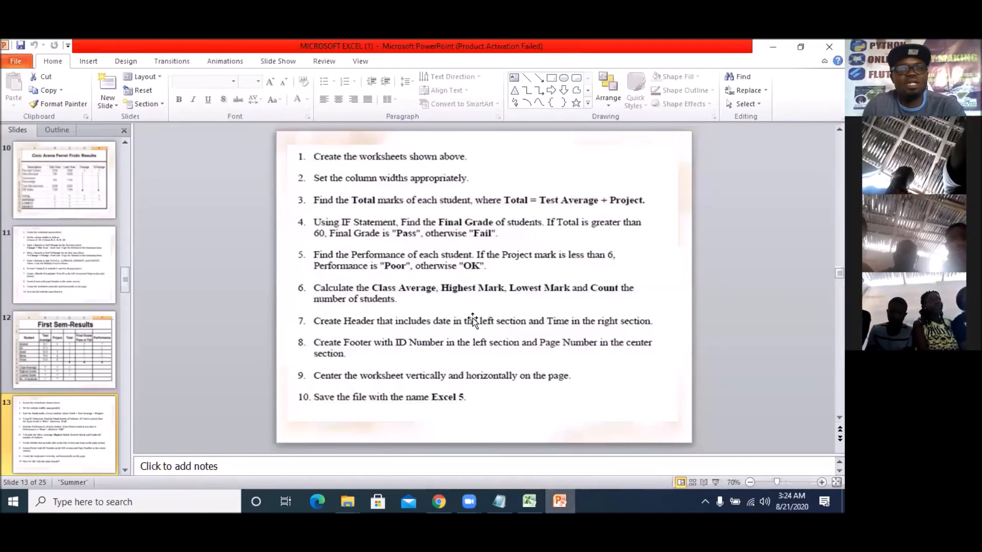
mouse_move(557, 499)
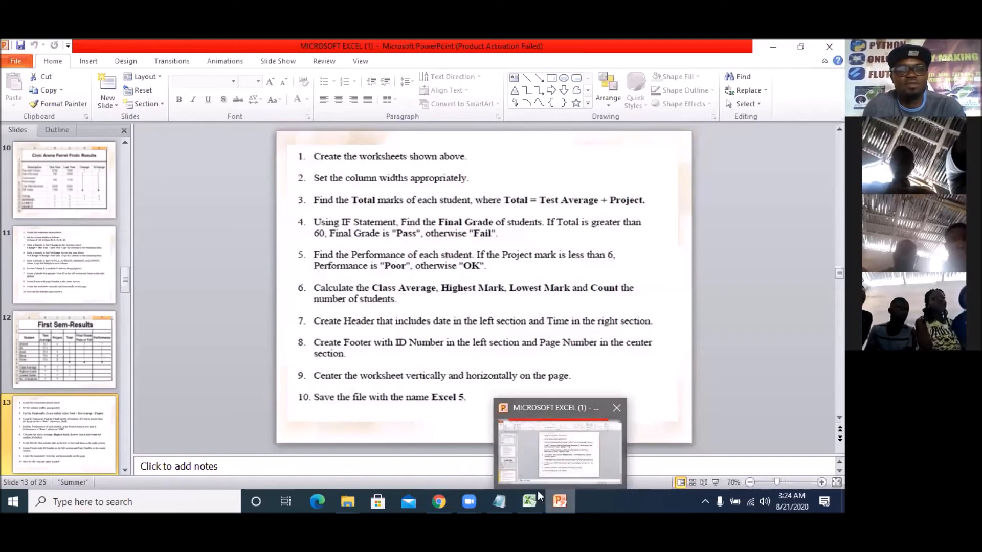
click(524, 467)
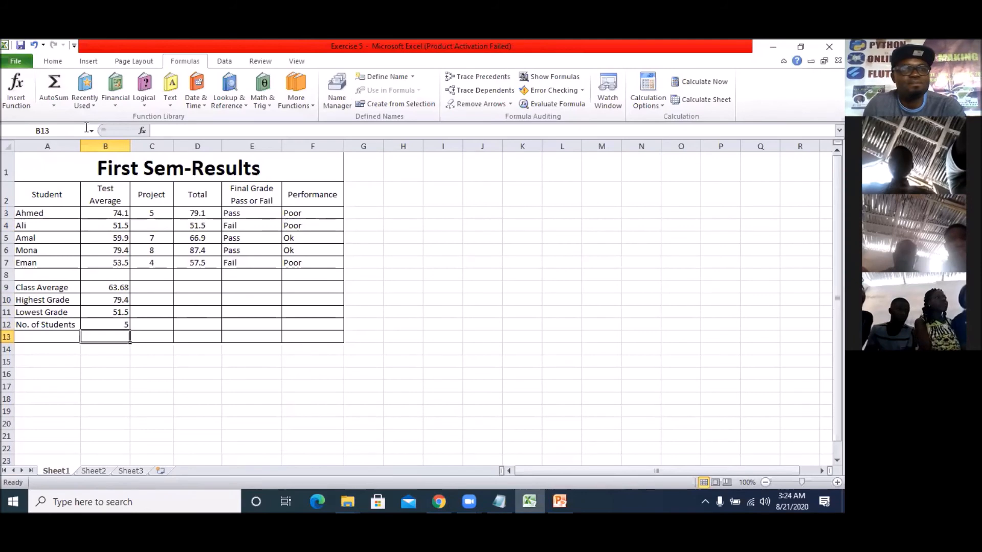
click(53, 104)
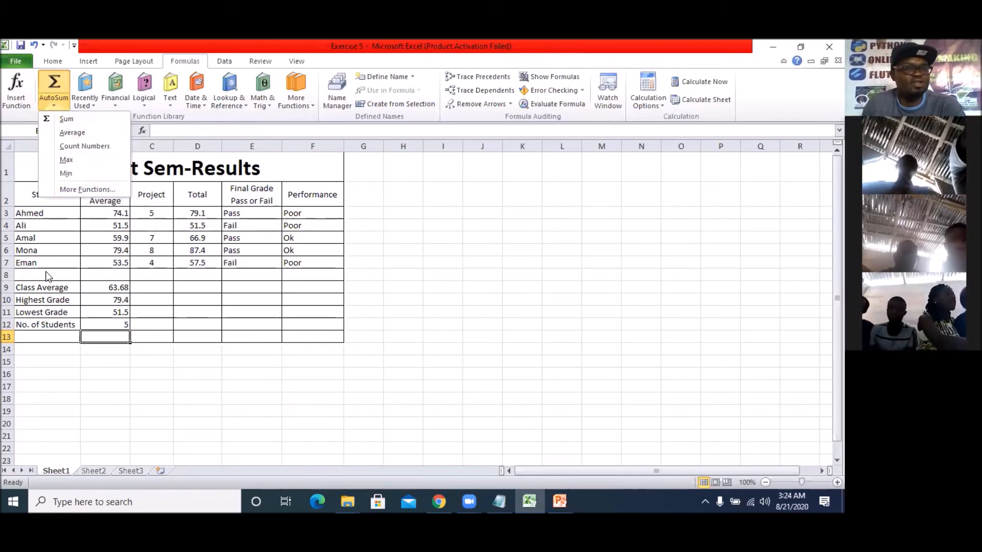
click(291, 375)
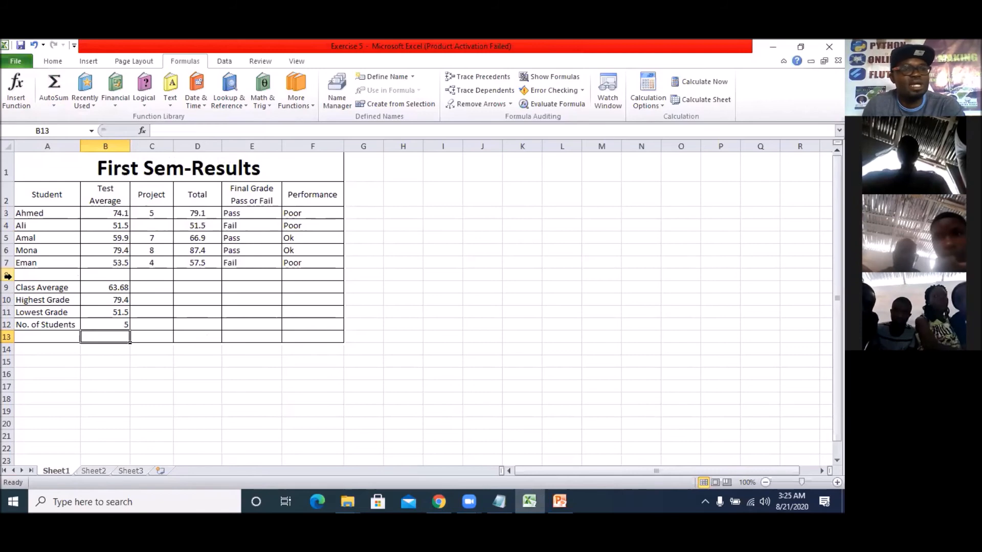
Insert a blank row at row 8 and enter the label Total in A9, above Class Average.
right_click(8, 276)
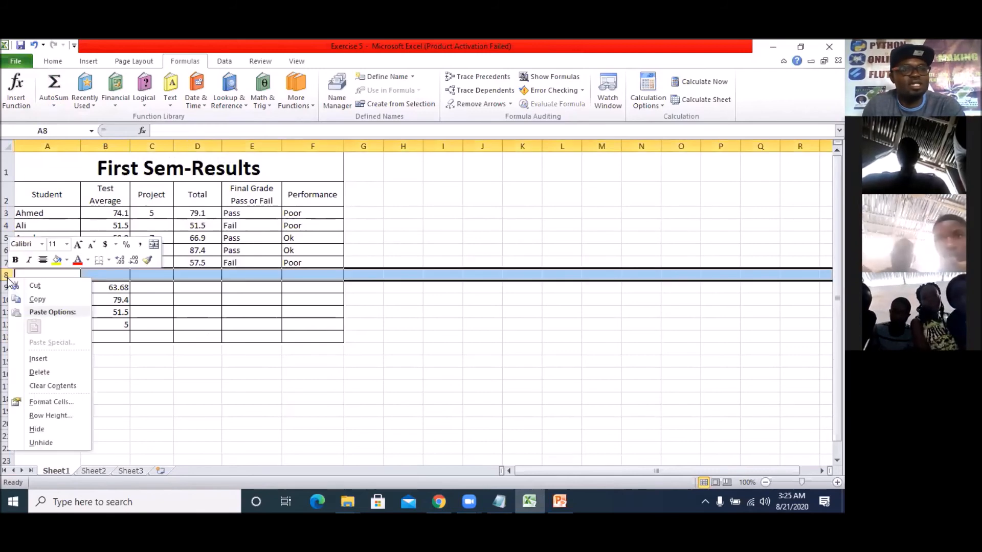
click(51, 362)
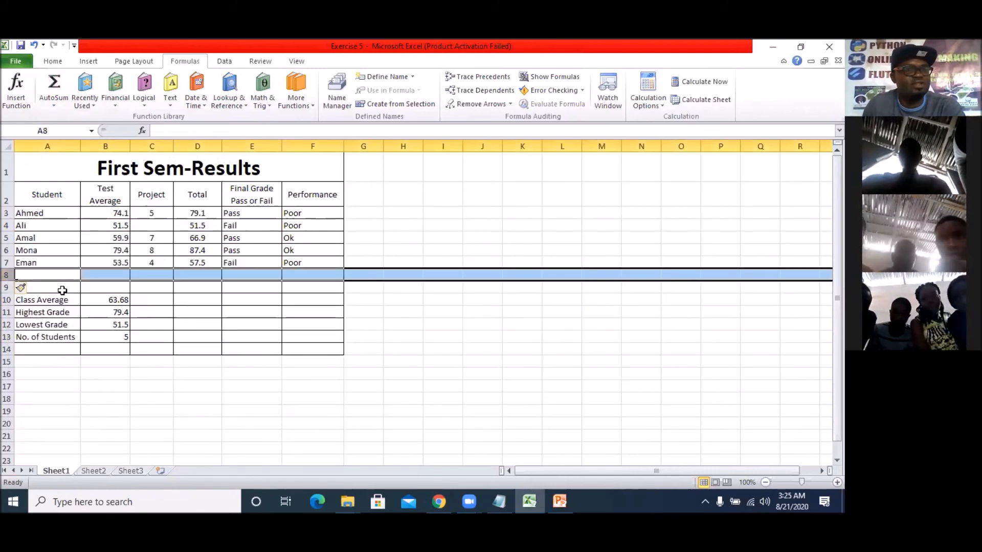
click(62, 291)
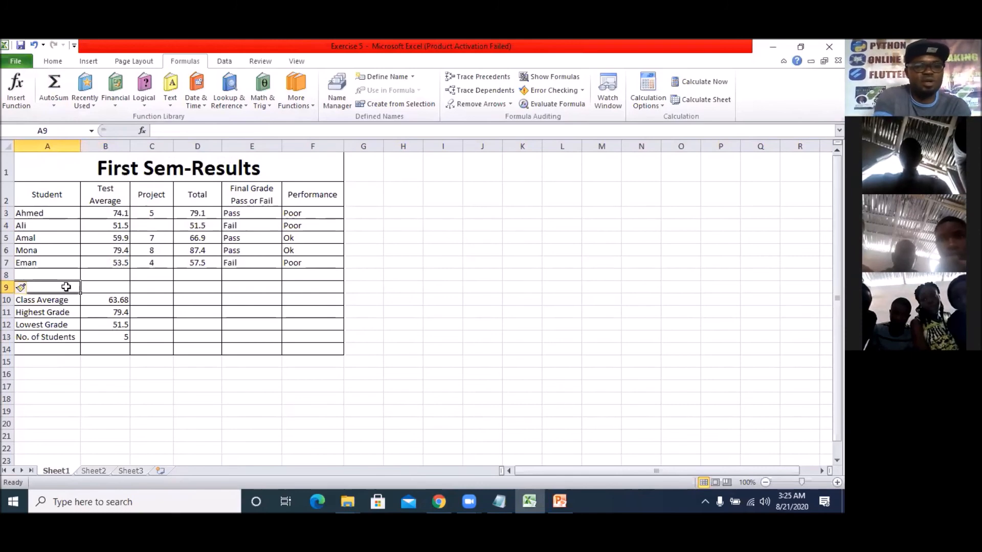
text(Total)
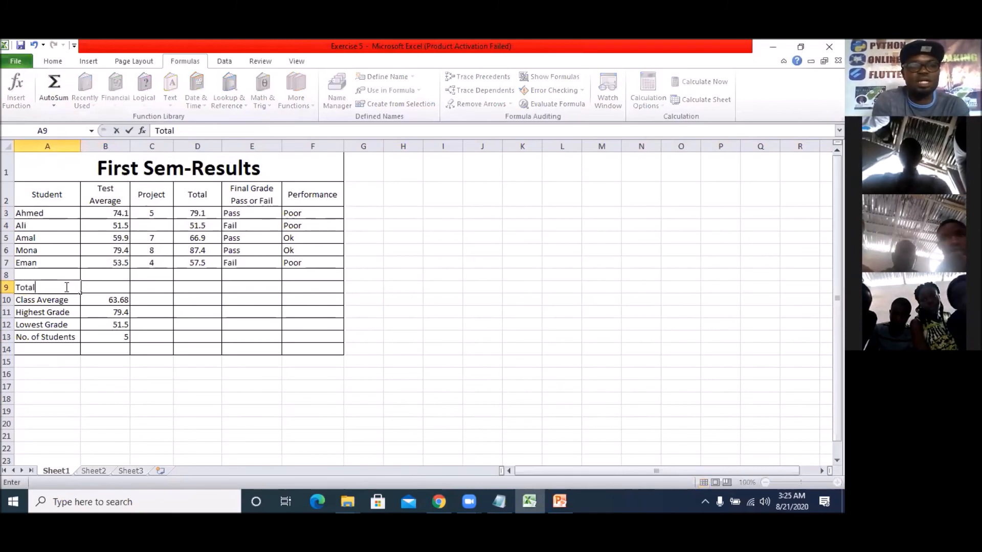
click(473, 340)
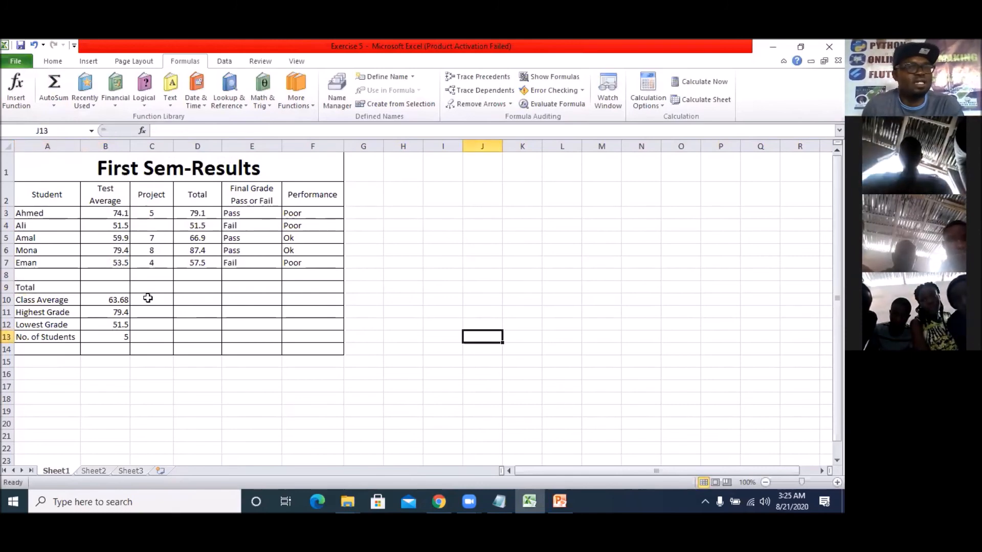
Calculate the Total of the Test Average column in B9 with SUM over B3:B7.
click(118, 290)
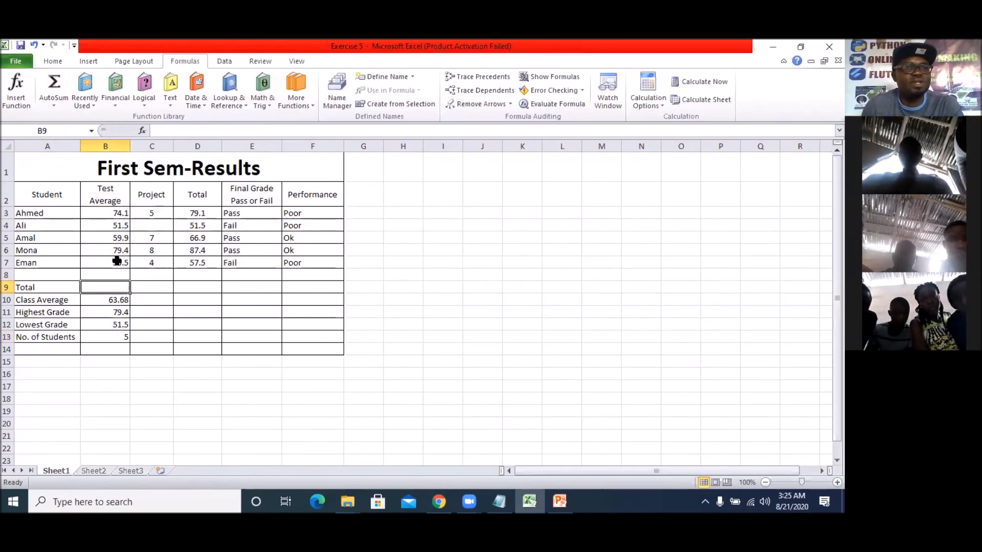
click(56, 105)
click(65, 119)
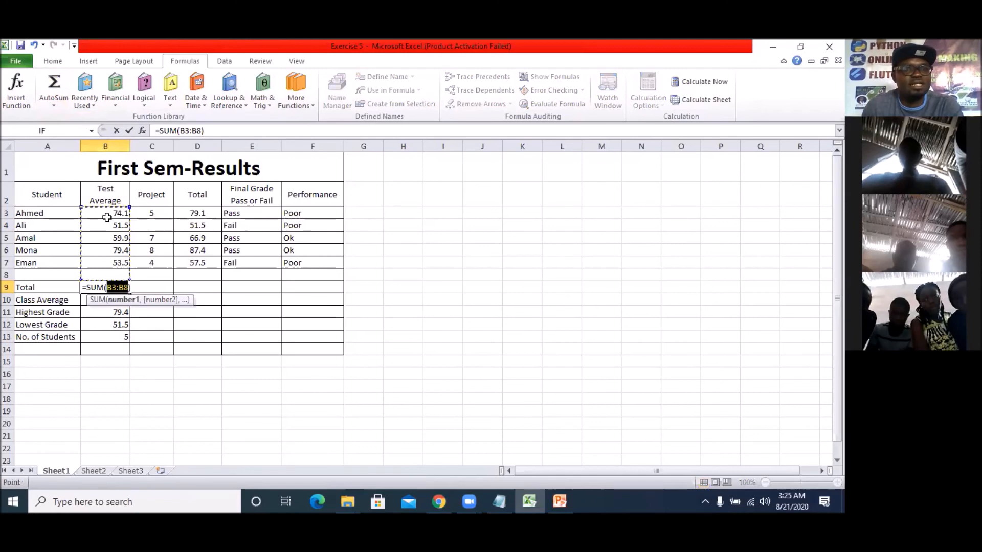
click(106, 214)
drag(108, 220, 114, 259)
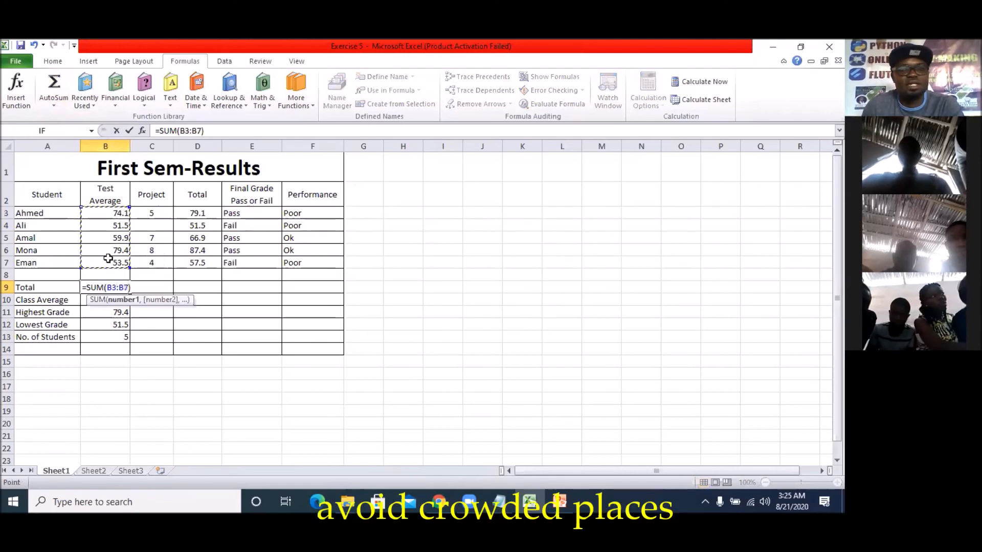
key(Return)
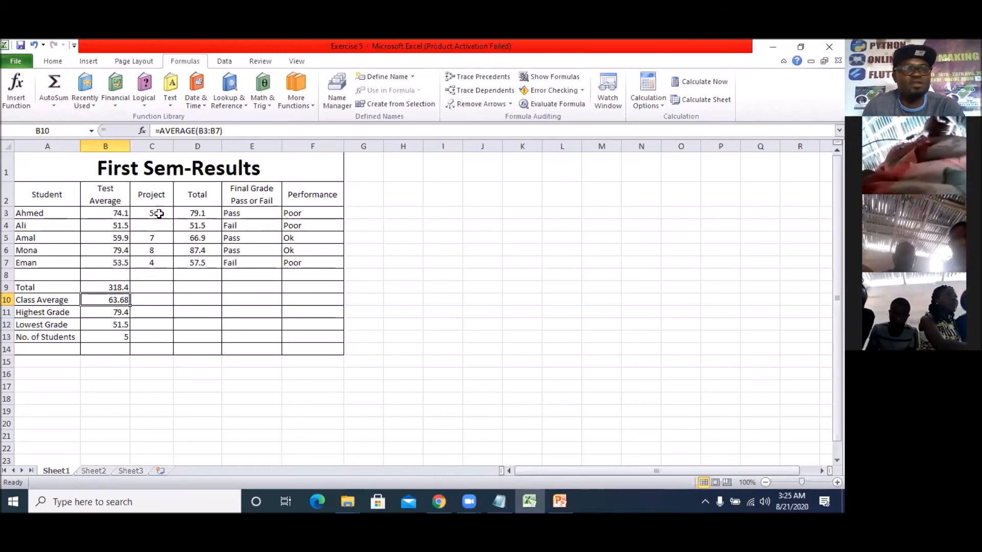
Copy the Total formula from B9 and paste it into C9 for the Project column.
click(111, 287)
right_click(111, 287)
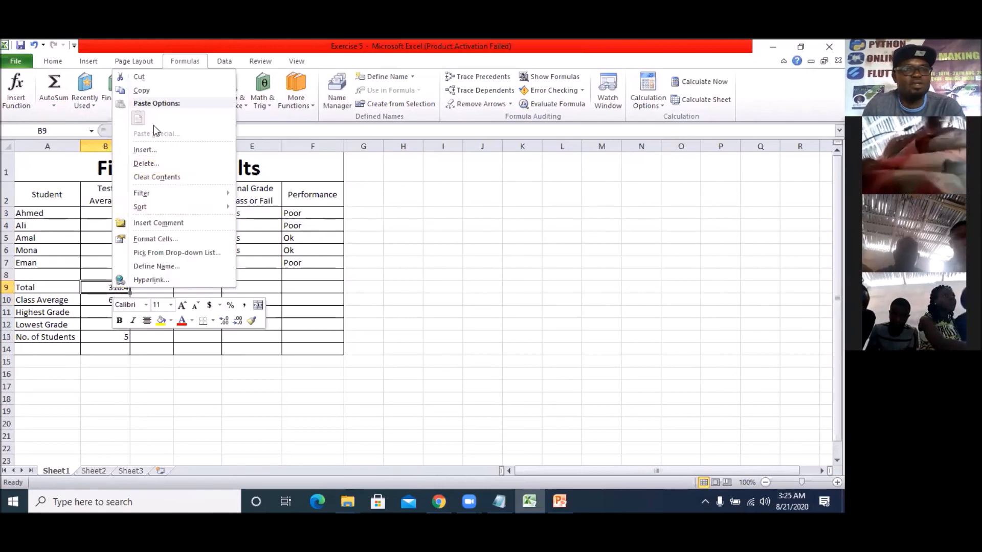
click(141, 91)
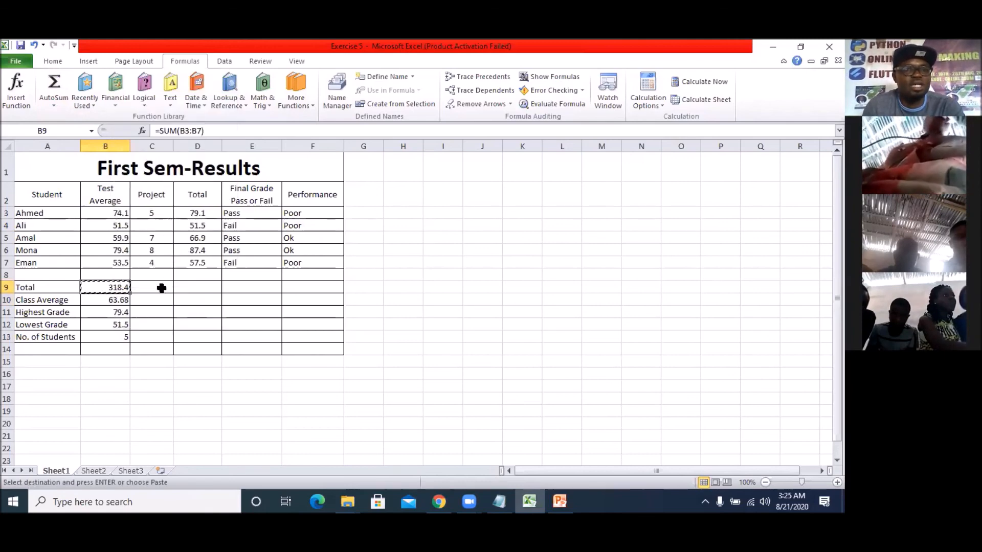
right_click(161, 289)
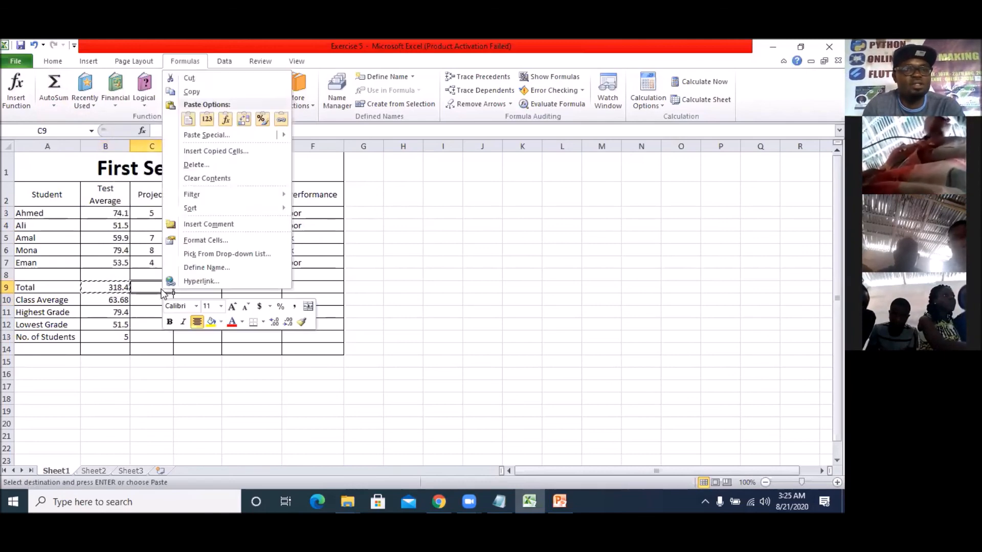
click(188, 118)
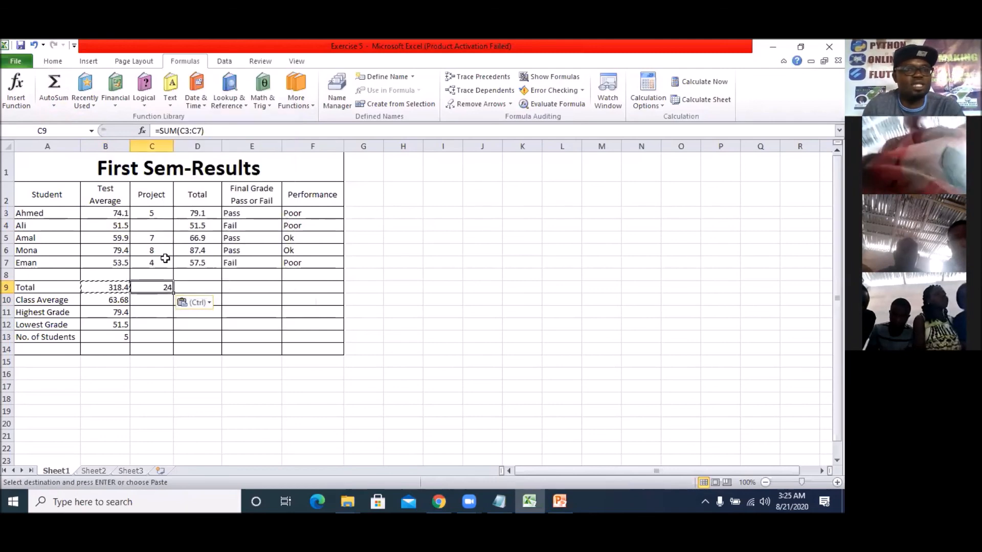